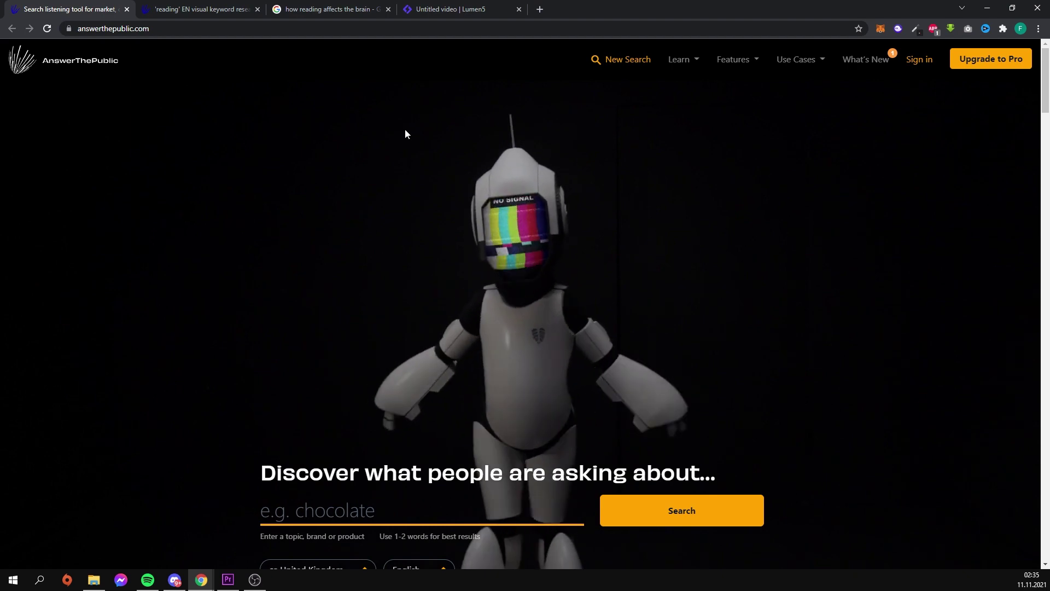
Enter 'reading' as the research topic in AnswerThePublic's search box
scroll(401, 219, "down", 3)
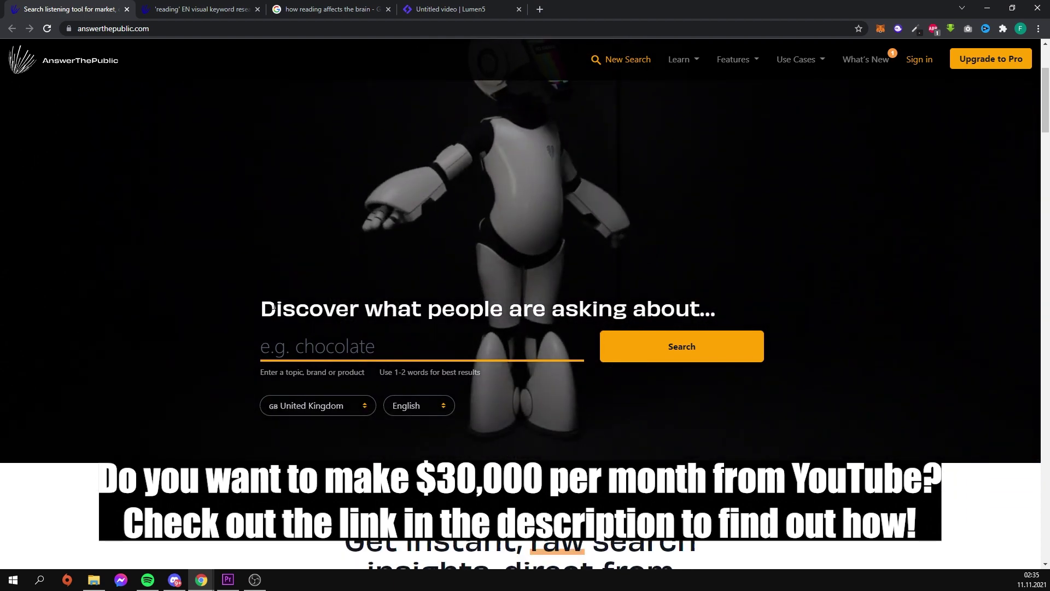
scroll(274, 308, "down", 1)
scroll(282, 361, "up", 2)
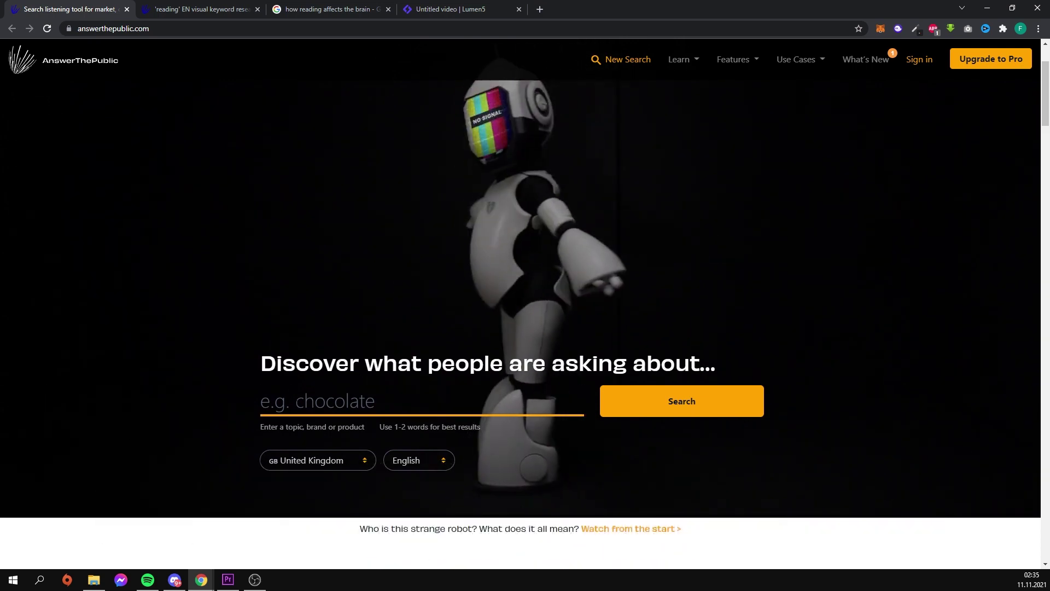
scroll(281, 361, "up", 1)
left_click(261, 456)
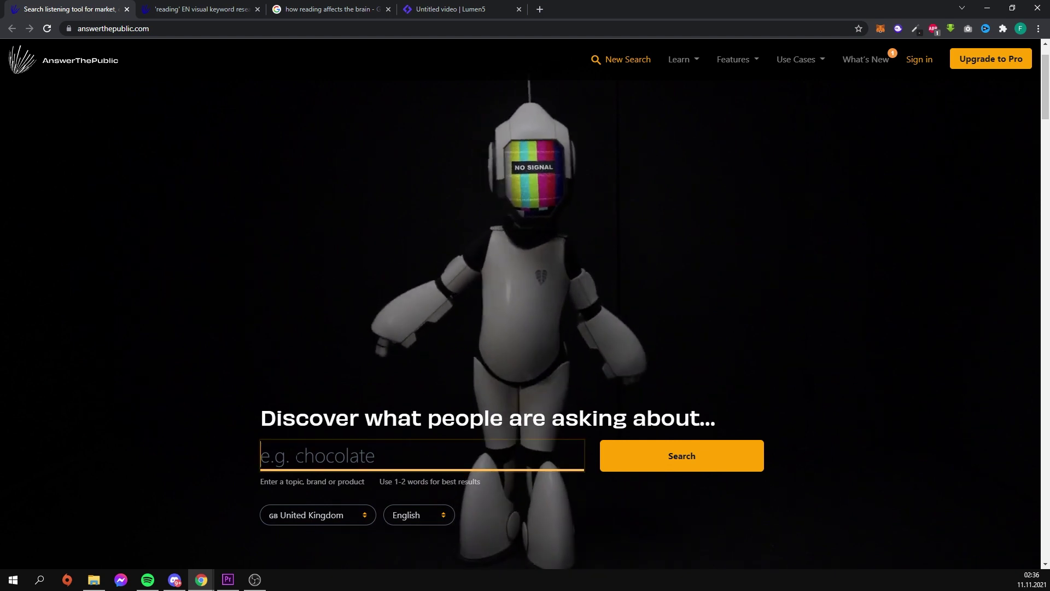
type("r")
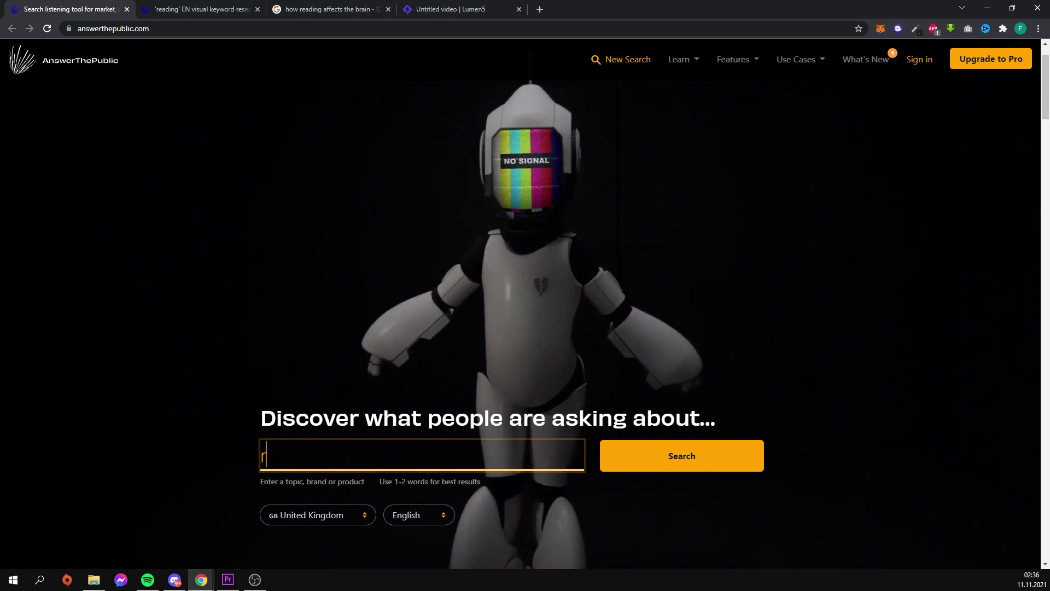
type("eading")
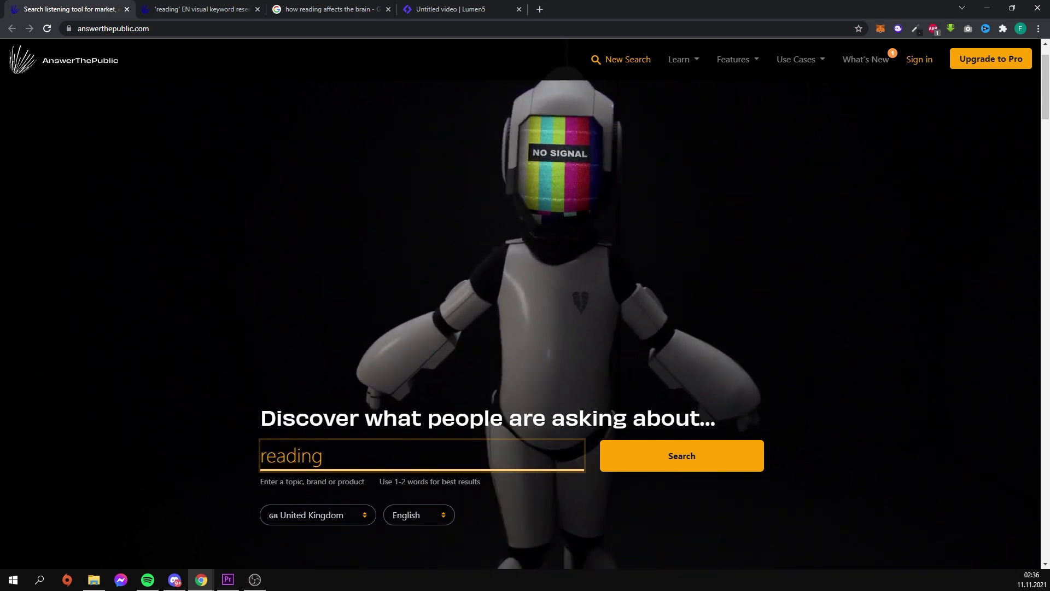
left_click_drag(323, 456, 230, 450)
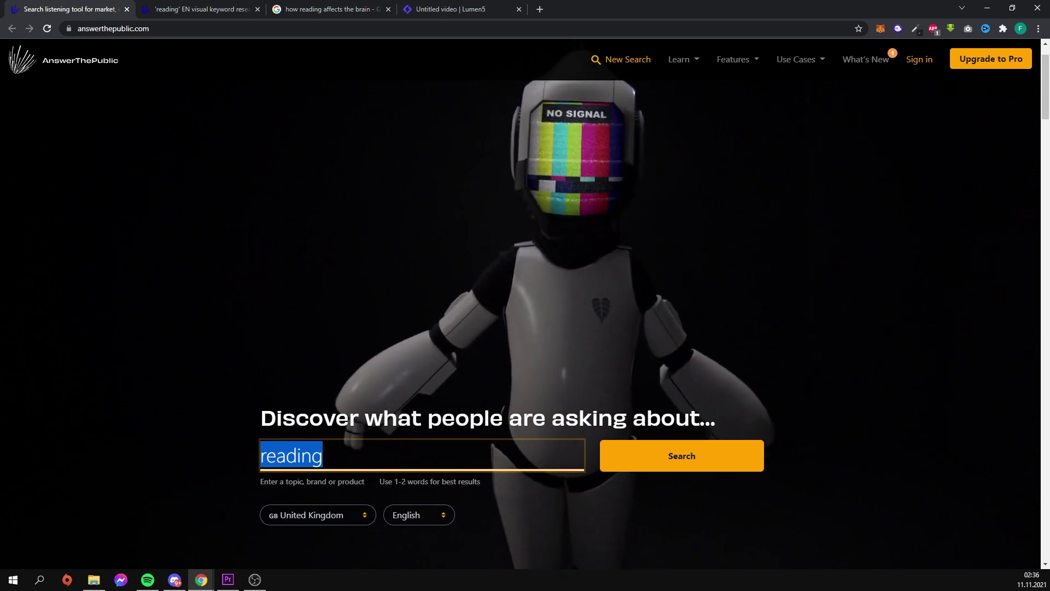
left_click(263, 457)
Check the country and language choices, keeping English as the search language
scroll(333, 463, "down", 1)
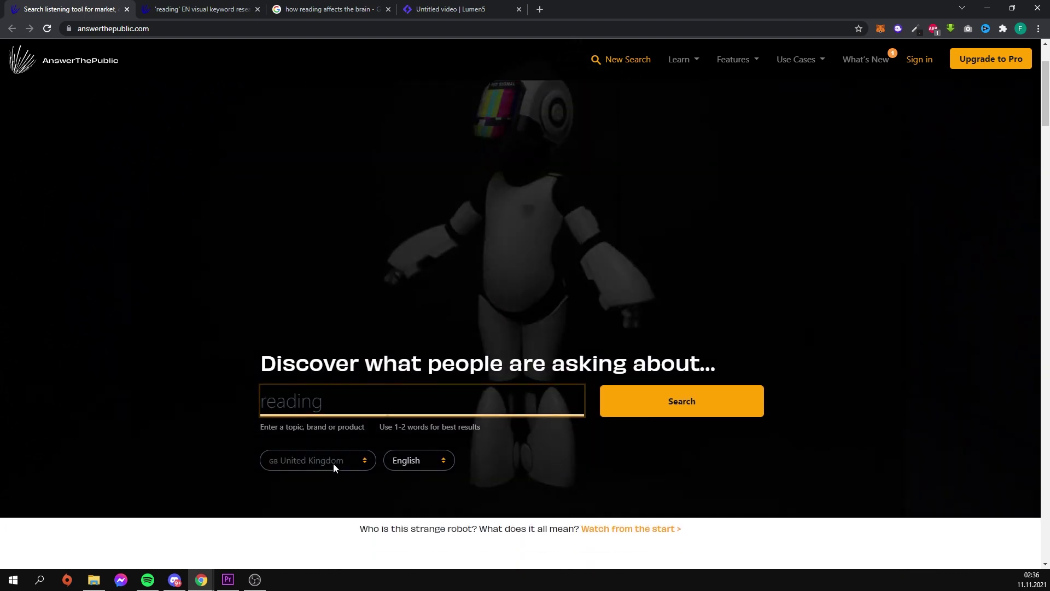
left_click(361, 464)
left_click(415, 465)
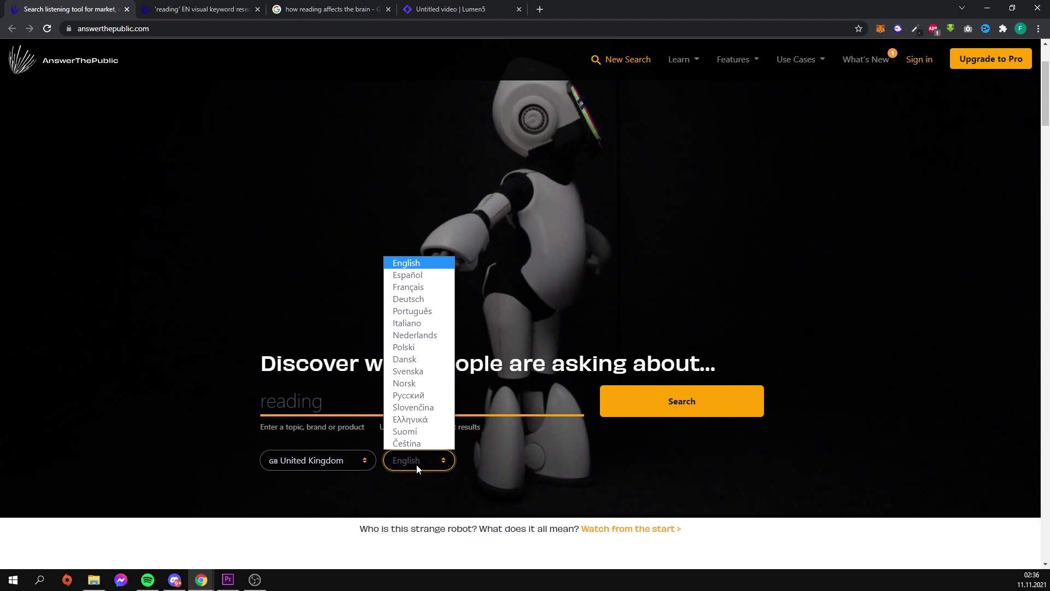
left_click(360, 464)
left_click(360, 464)
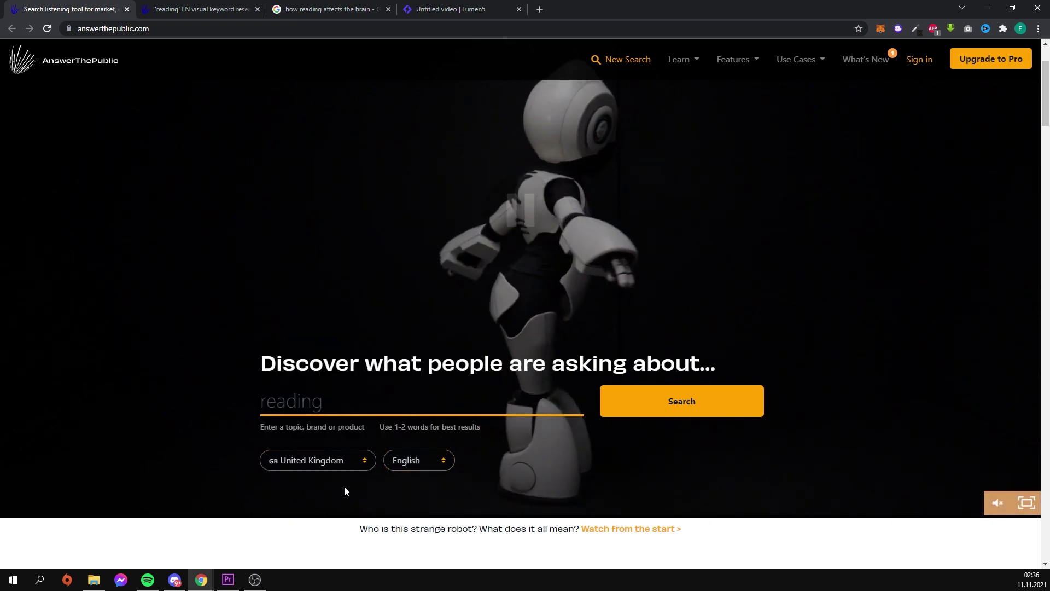
Confirm 'reading' in the topic field and leave the field with it entered
scroll(344, 486, "up", 2)
scroll(179, 326, "down", 3)
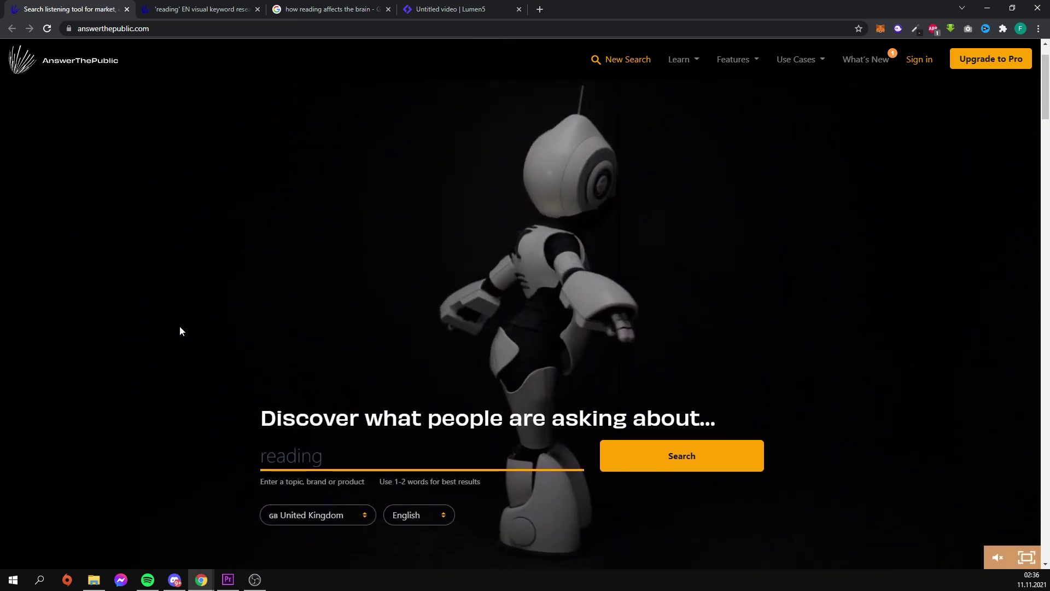
scroll(182, 320, "up", 2)
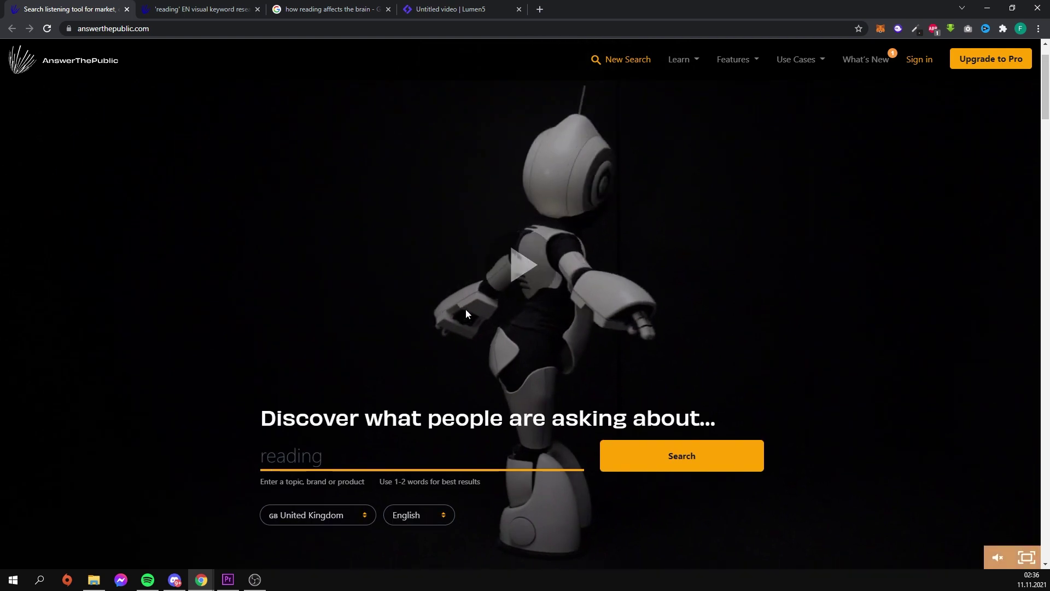
scroll(415, 363, "down", 1)
scroll(340, 359, "up", 2)
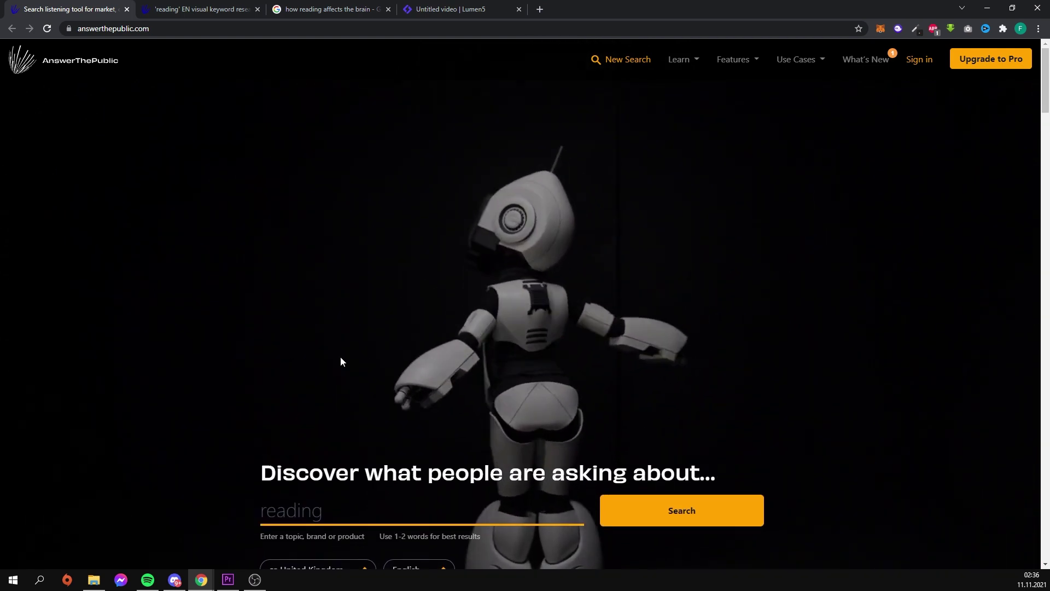
scroll(302, 342, "down", 1)
scroll(302, 342, "down", 2)
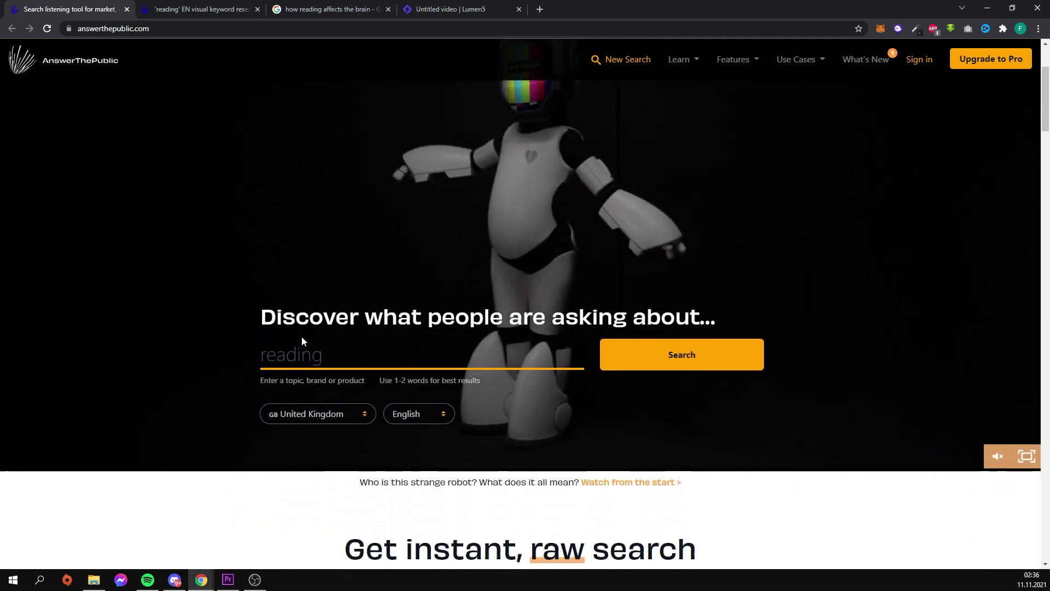
scroll(302, 341, "up", 3)
scroll(300, 336, "down", 1)
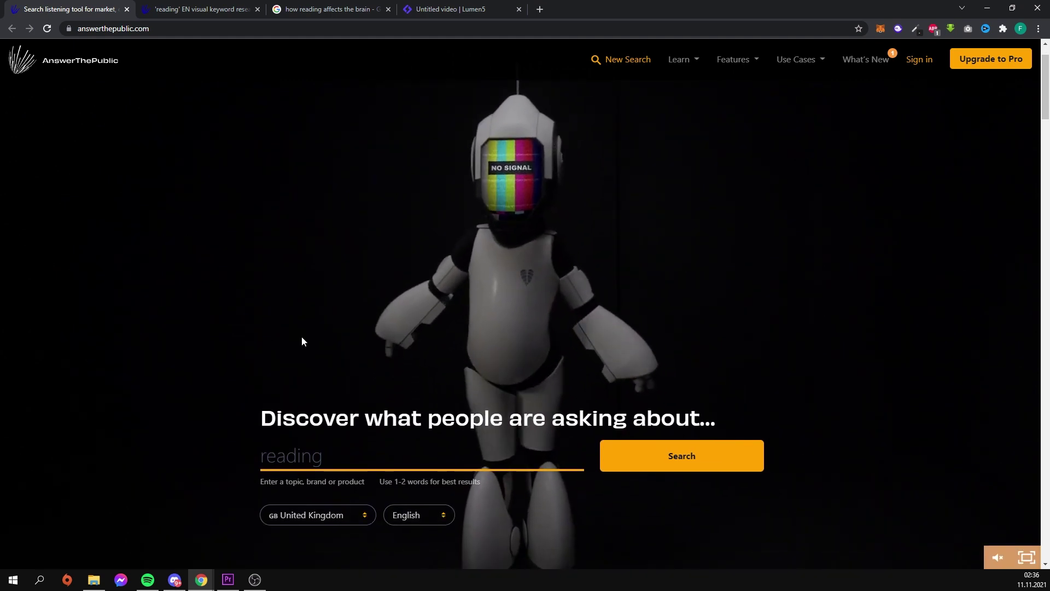
left_click_drag(266, 456, 324, 456)
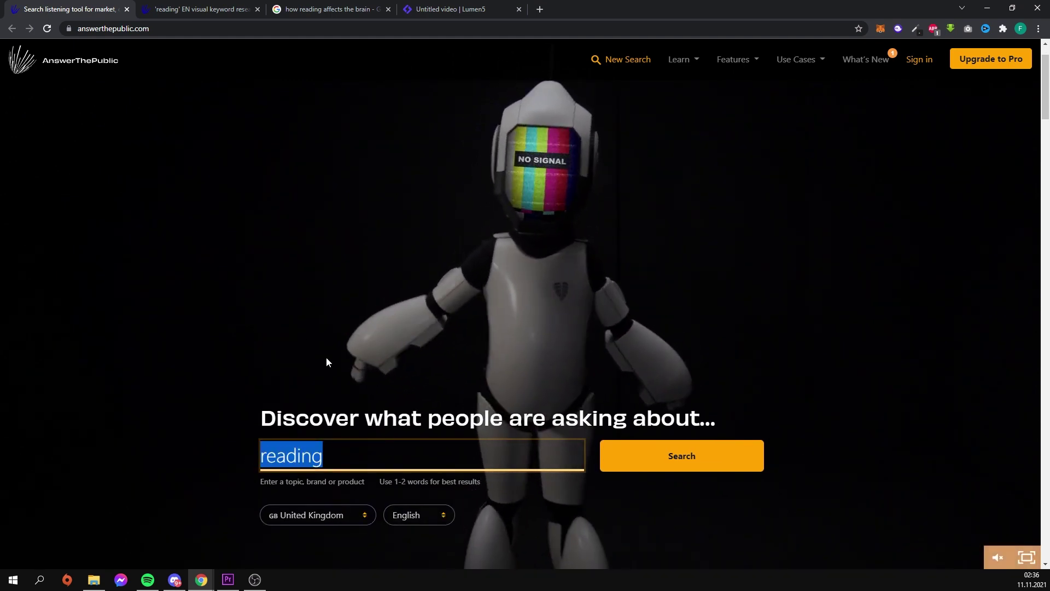
left_click(326, 357)
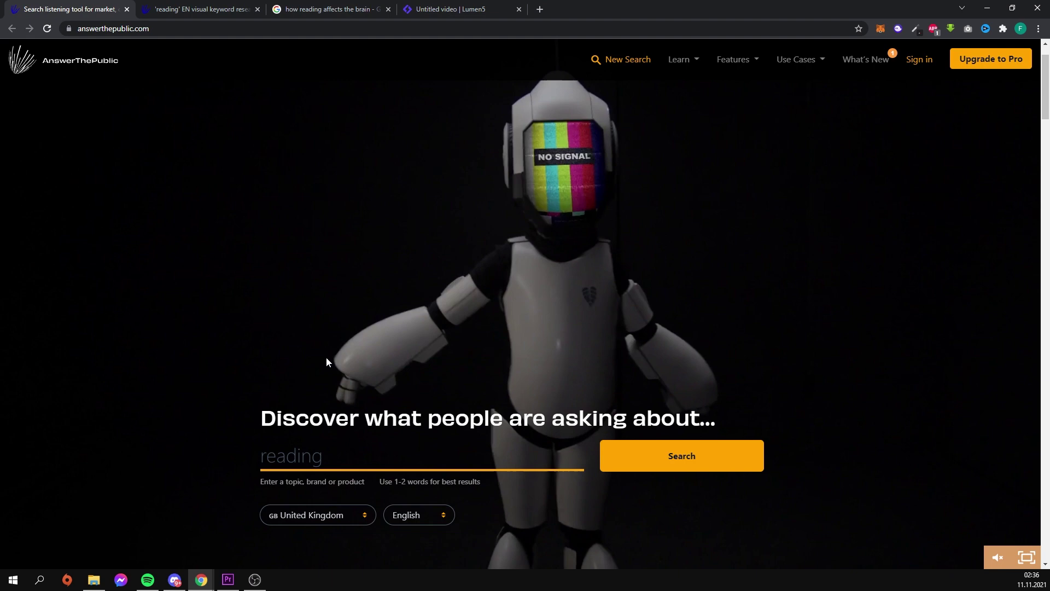
scroll(326, 361, "down", 1)
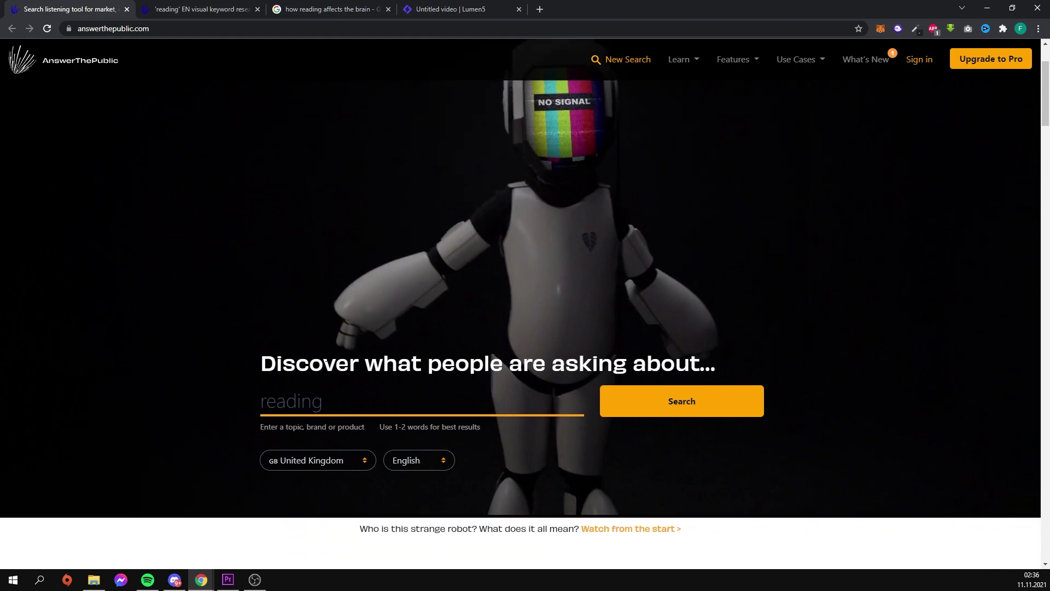
scroll(327, 361, "up", 1)
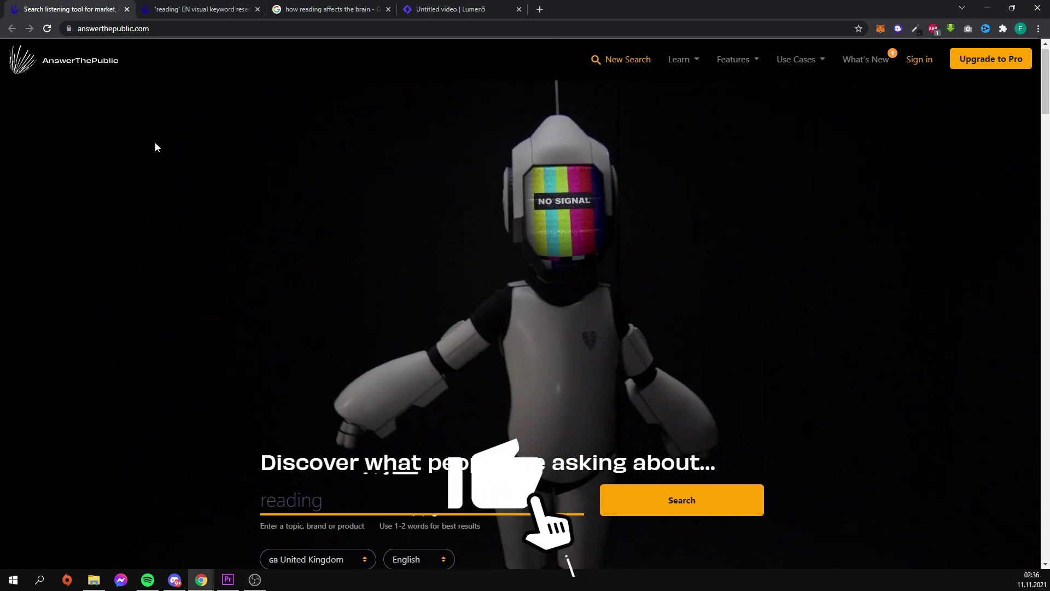
Close the search tab and scroll the reading report down to its questions wheel
key("ctrl+w")
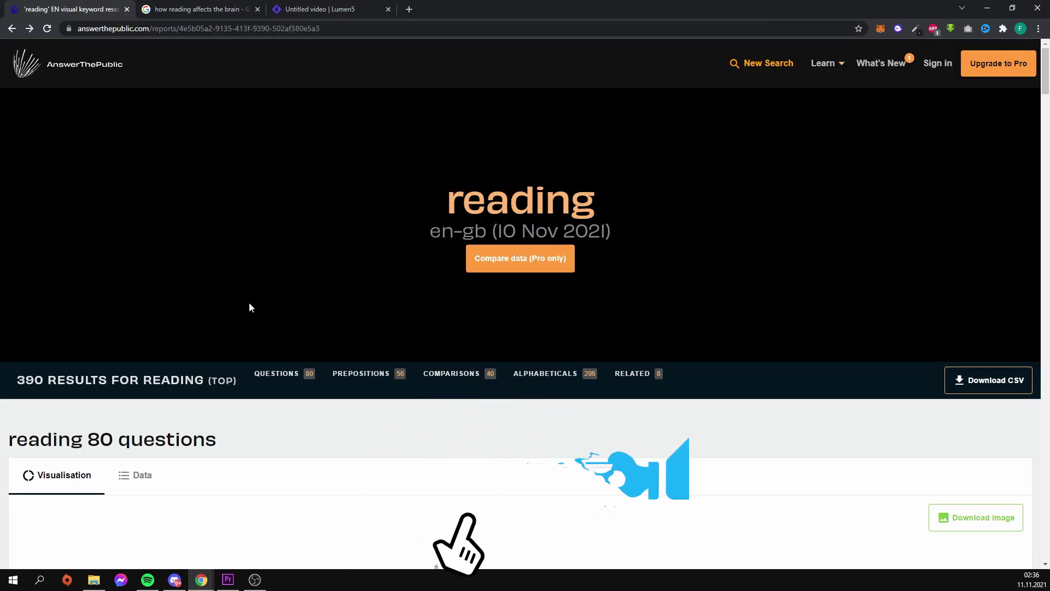
scroll(249, 308, "down", 10)
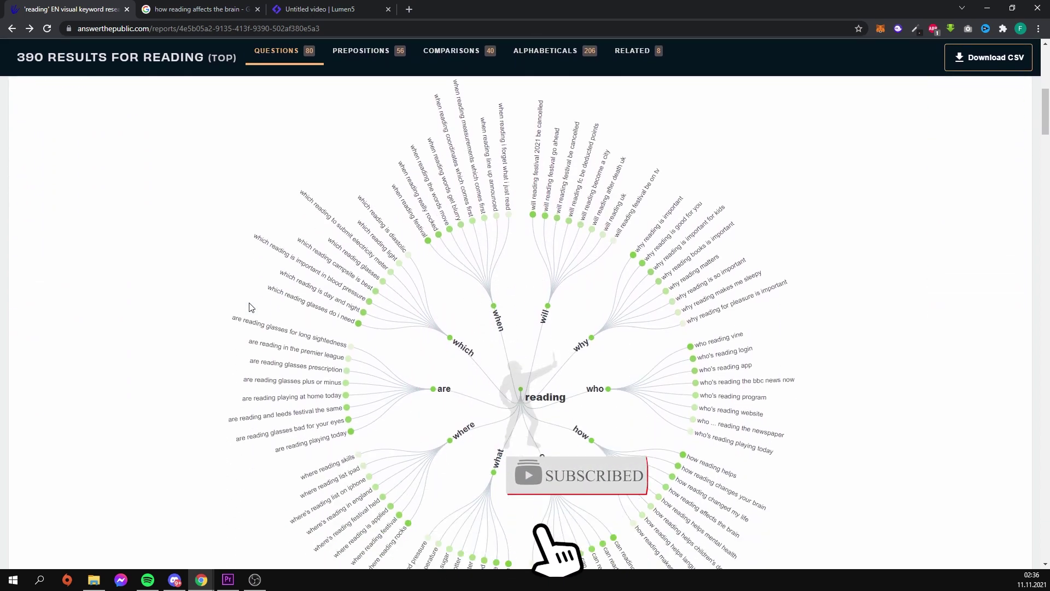
scroll(250, 308, "down", 1)
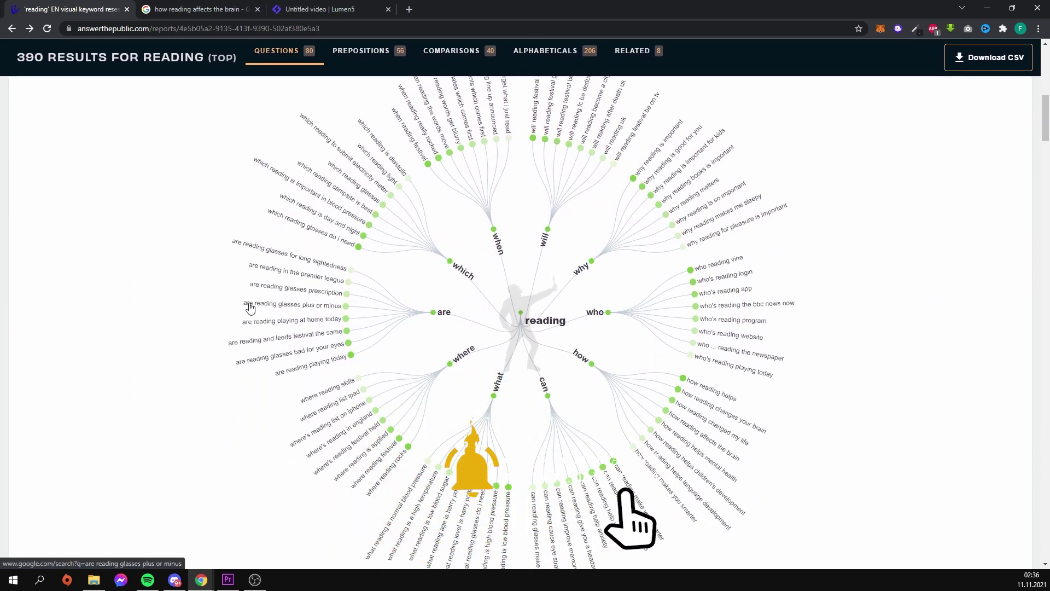
scroll(672, 437, "down", 1)
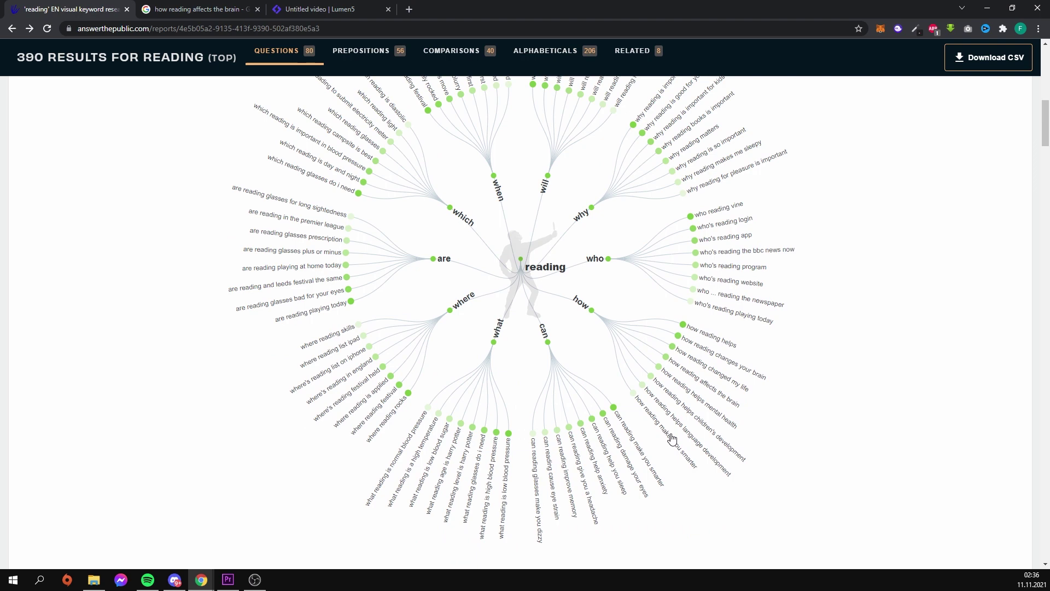
right_click(575, 446)
left_click(181, 374)
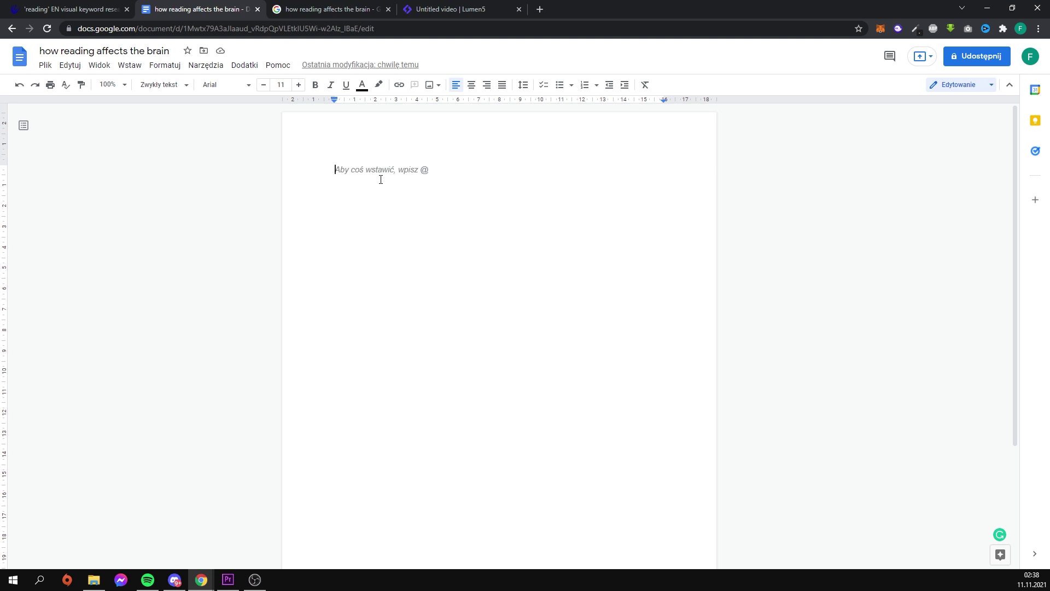
Launch the QuillBot add-on panel in Docs, then return to the Google results
left_click(244, 65)
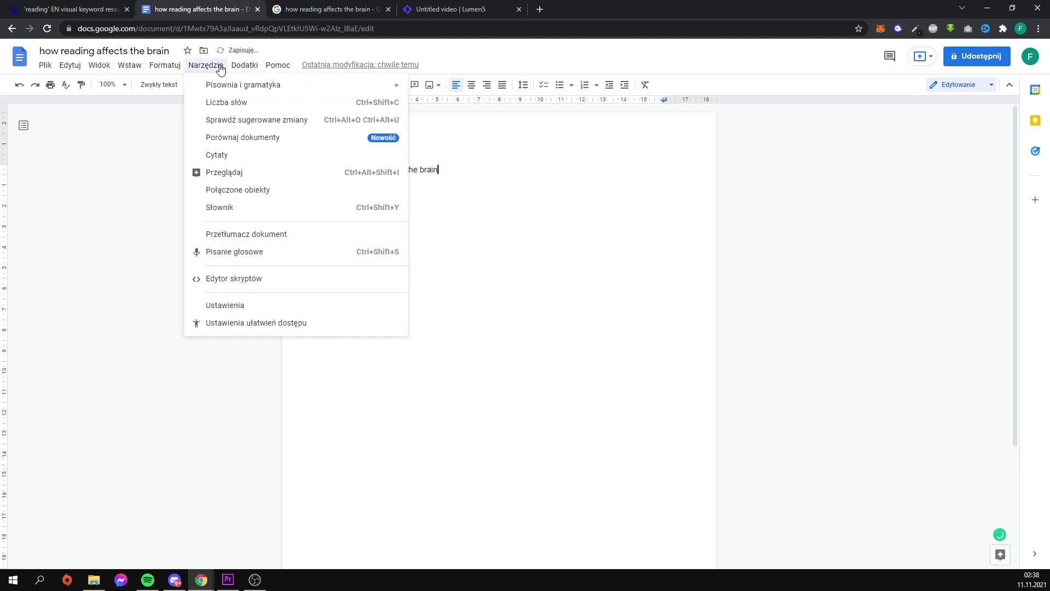
left_click(458, 135)
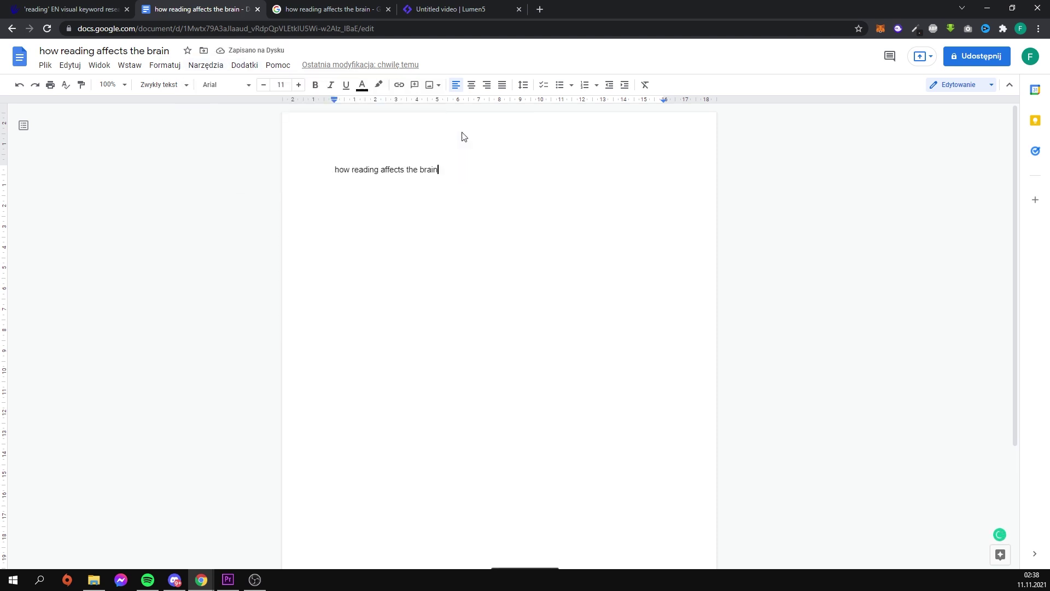
left_click(326, 9)
scroll(428, 280, "up", 5)
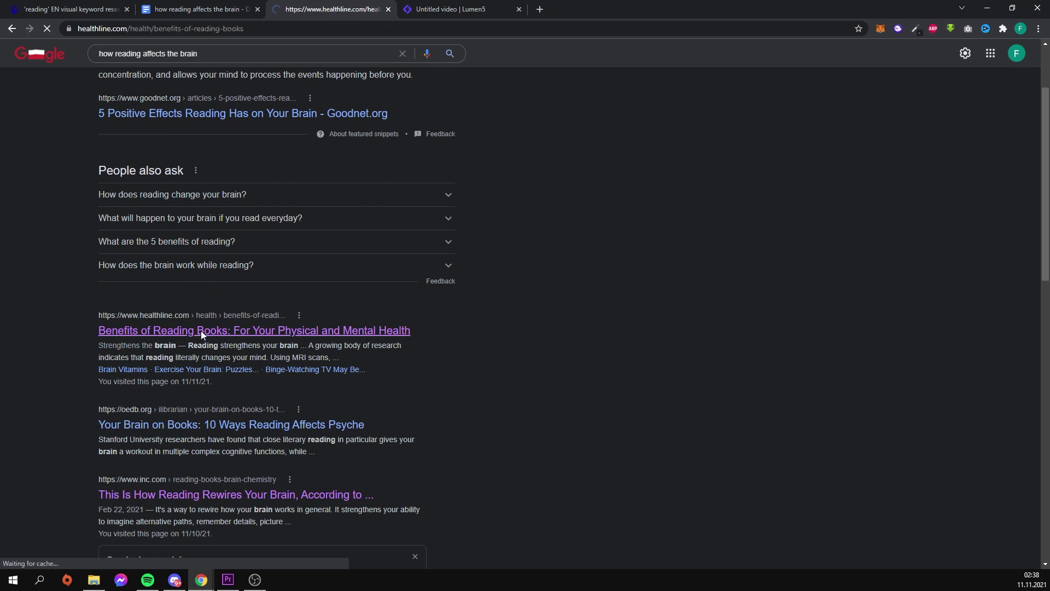
Dismiss the newsletter banner and find the Reduces stress section of the Healthline article
scroll(200, 331, "down", 4)
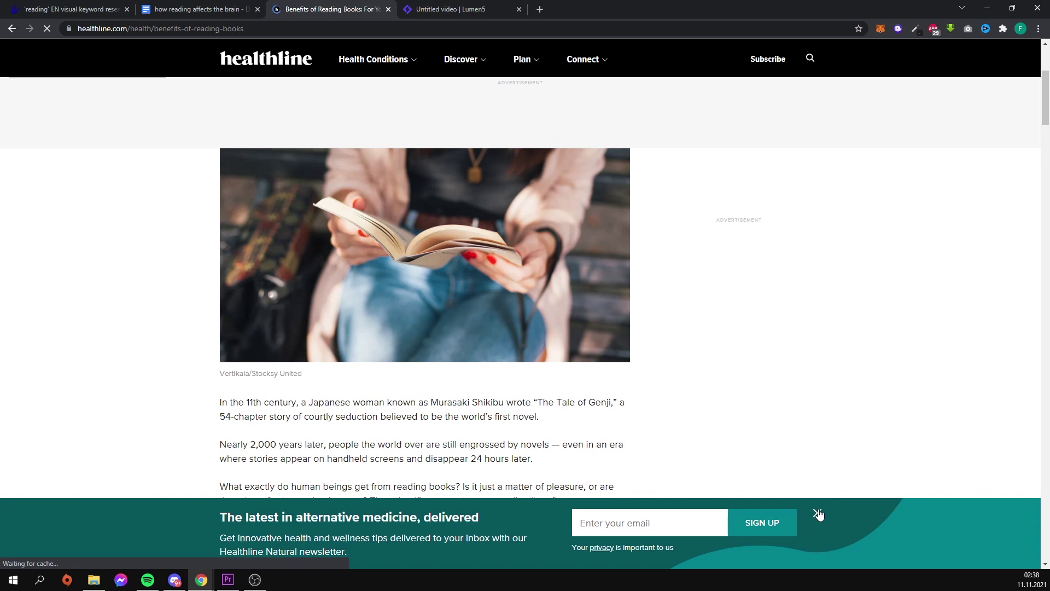
left_click(818, 514)
scroll(520, 356, "down", 5)
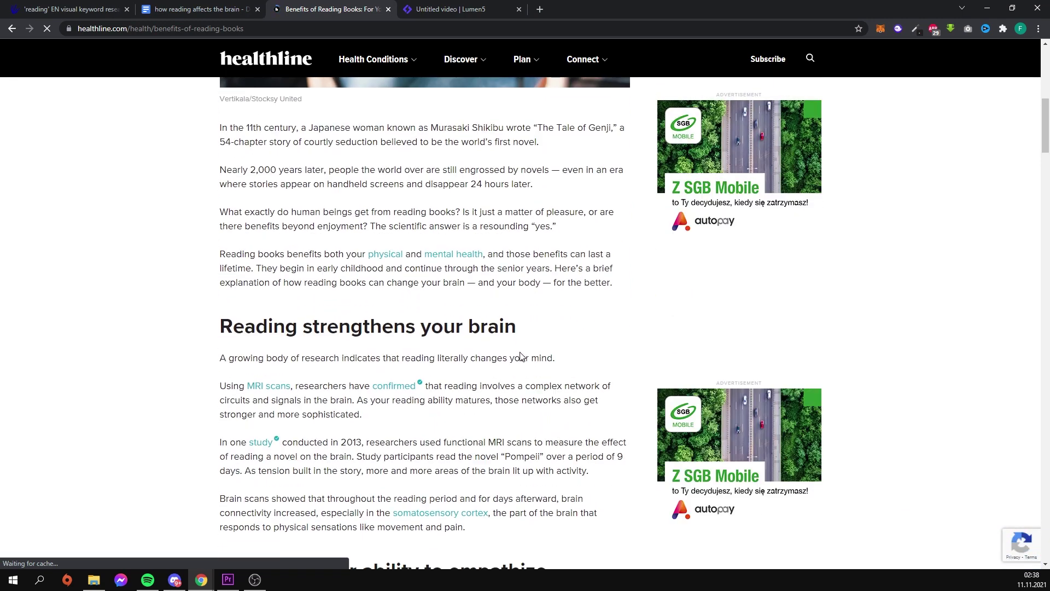
scroll(520, 355, "down", 2)
scroll(365, 333, "down", 8)
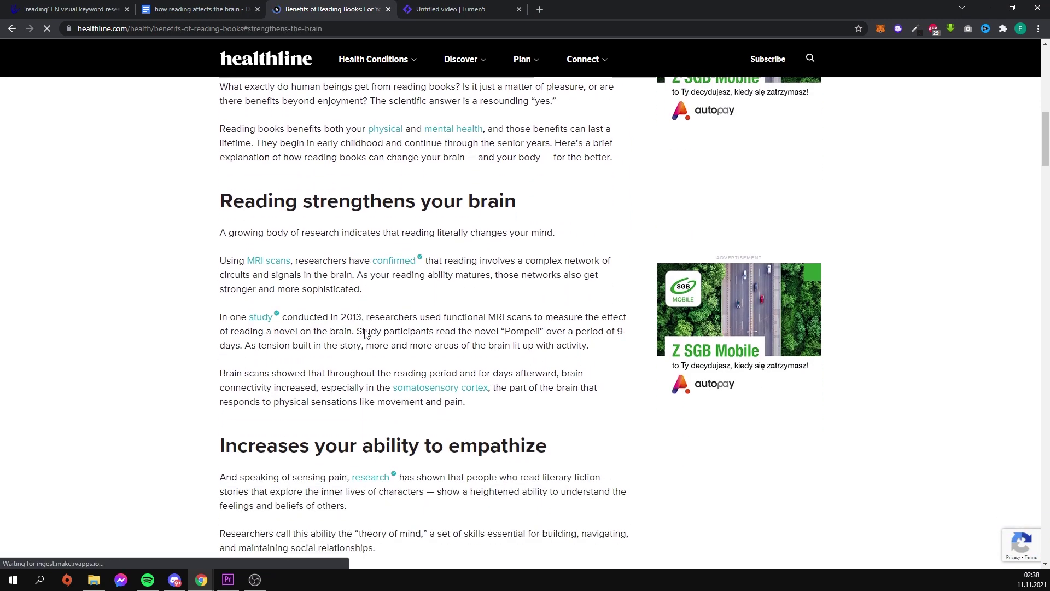
scroll(366, 333, "down", 10)
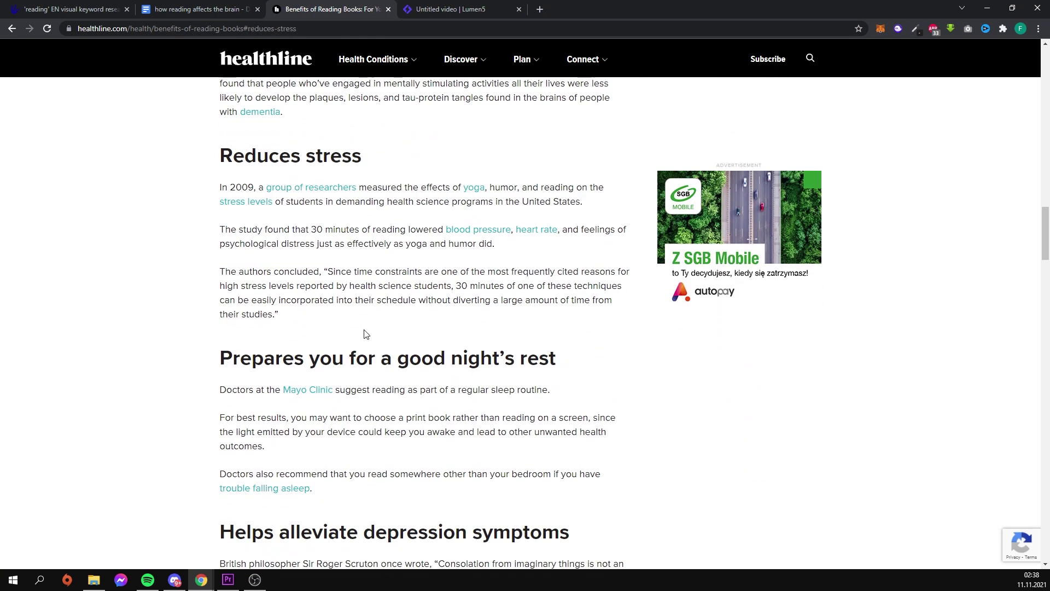
scroll(301, 323, "up", 1)
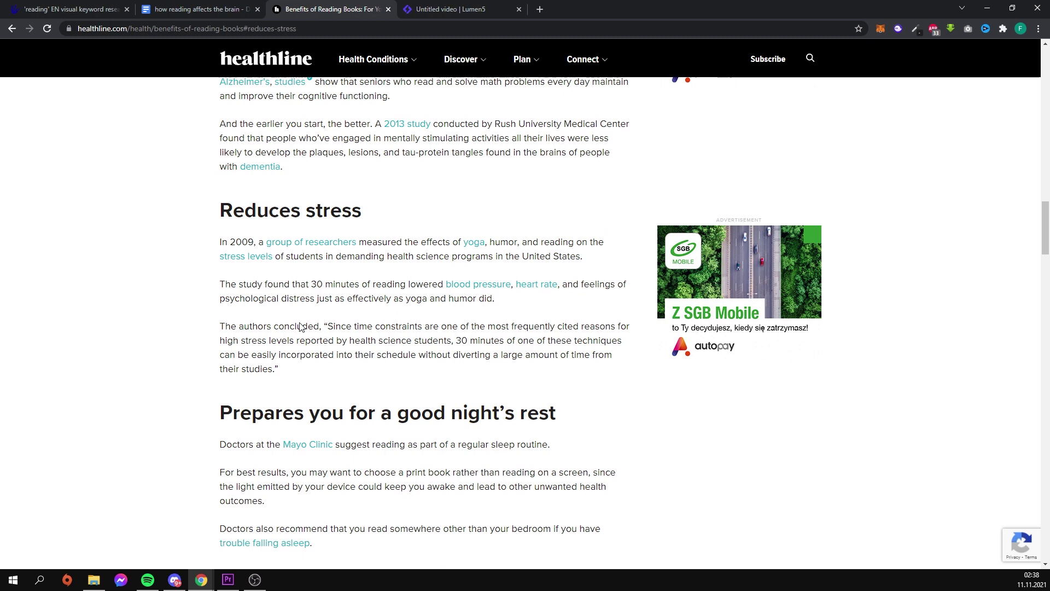
scroll(312, 327, "down", 1)
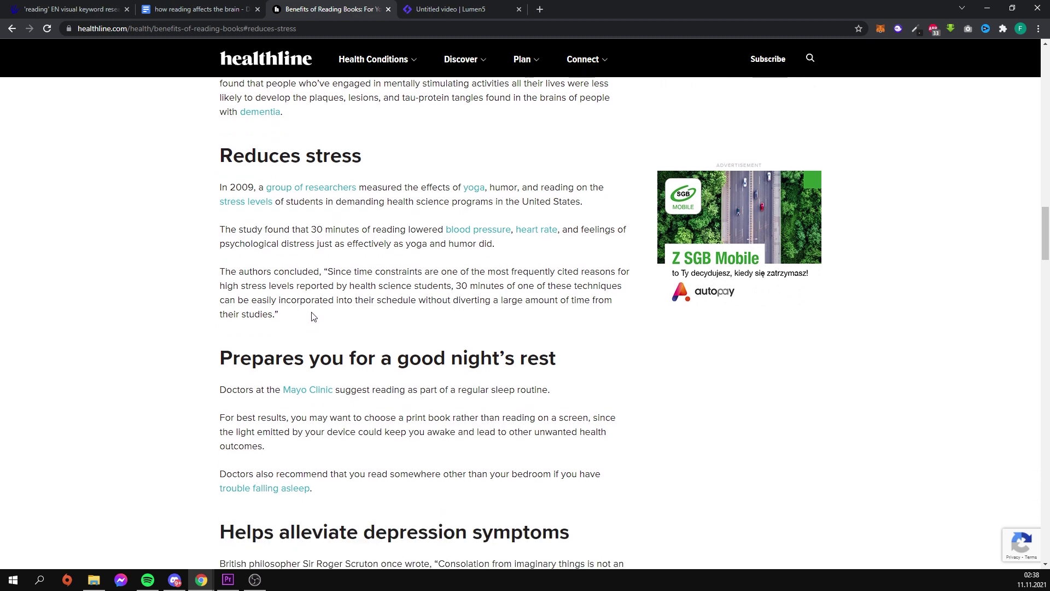
scroll(313, 316, "down", 4)
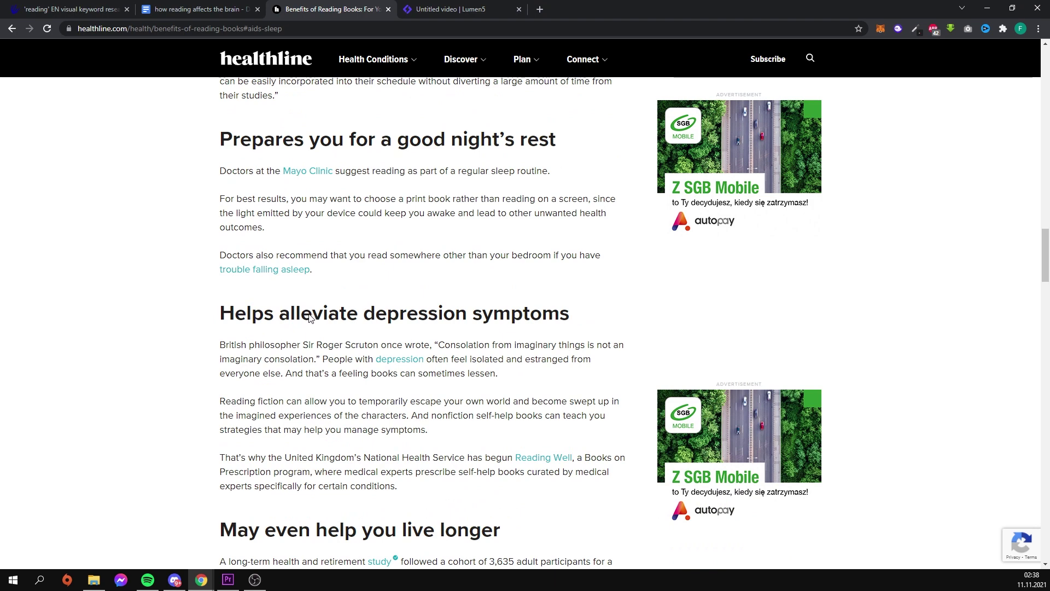
scroll(309, 317, "up", 5)
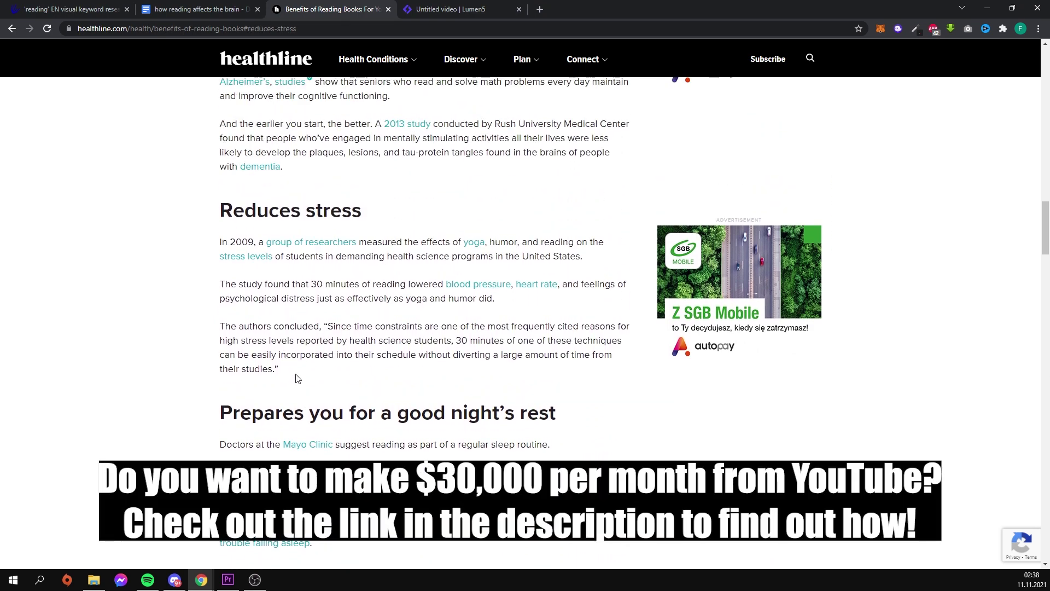
Copy the three Reduces stress paragraphs and return to Google Docs
left_click_drag(296, 377, 198, 252)
right_click(274, 290)
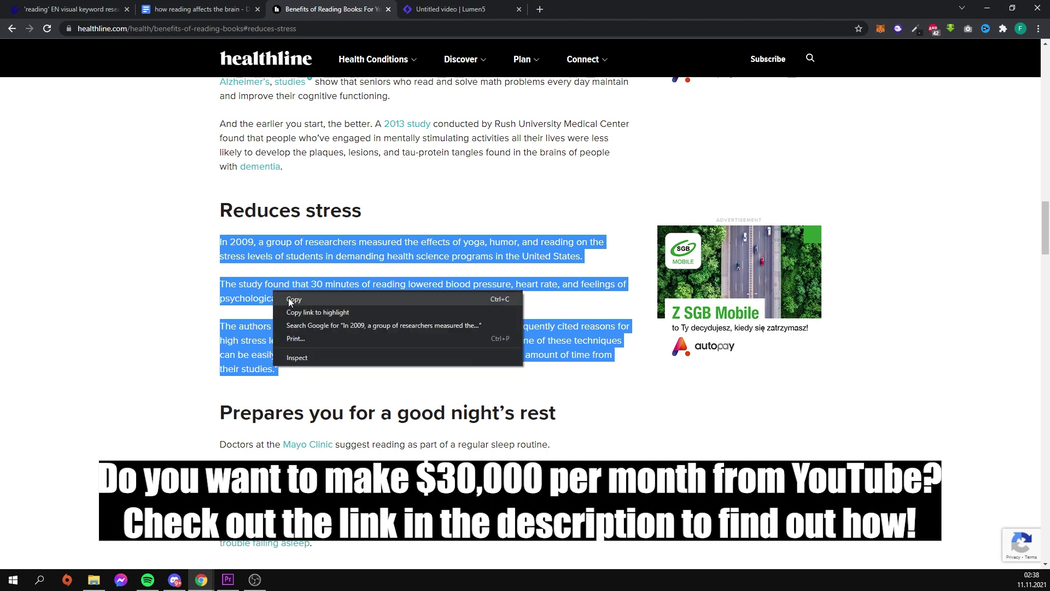
left_click(288, 298)
left_click(197, 10)
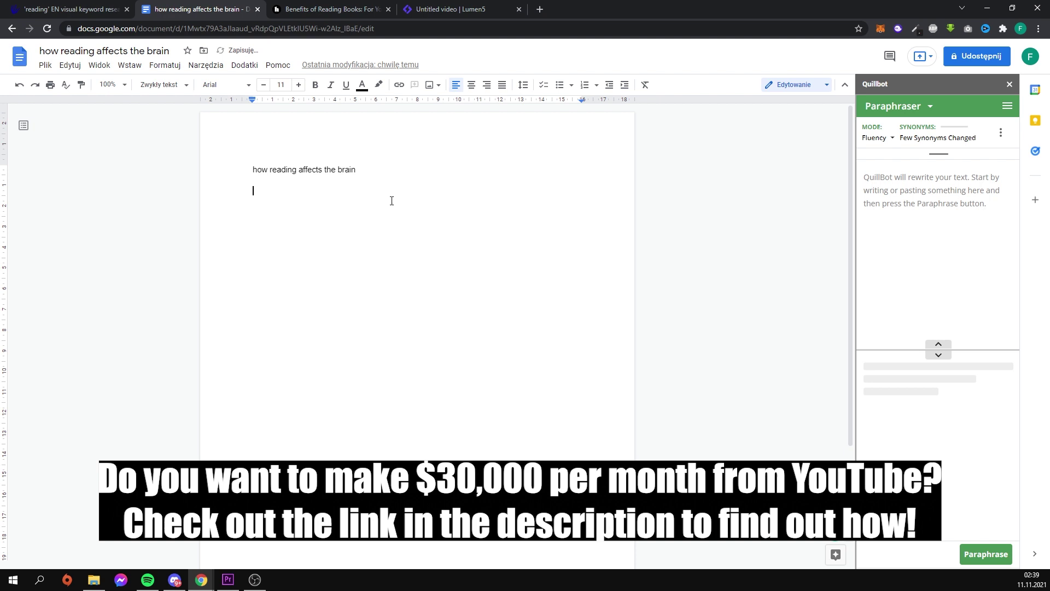
Paste the three stress paragraphs under the title and paraphrase them in QuillBot
key("ctrl+v")
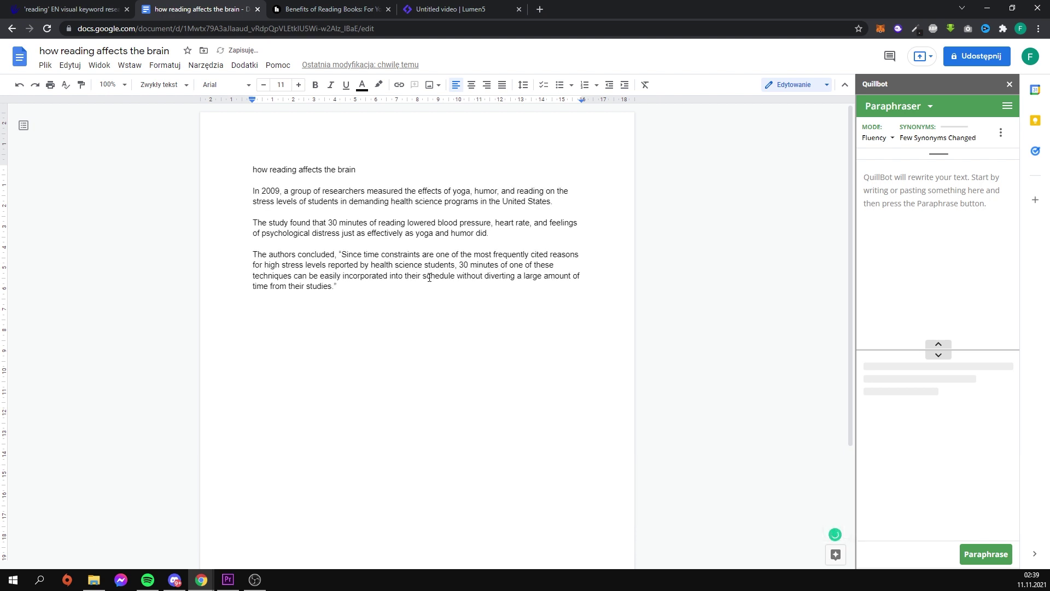
left_click(972, 239)
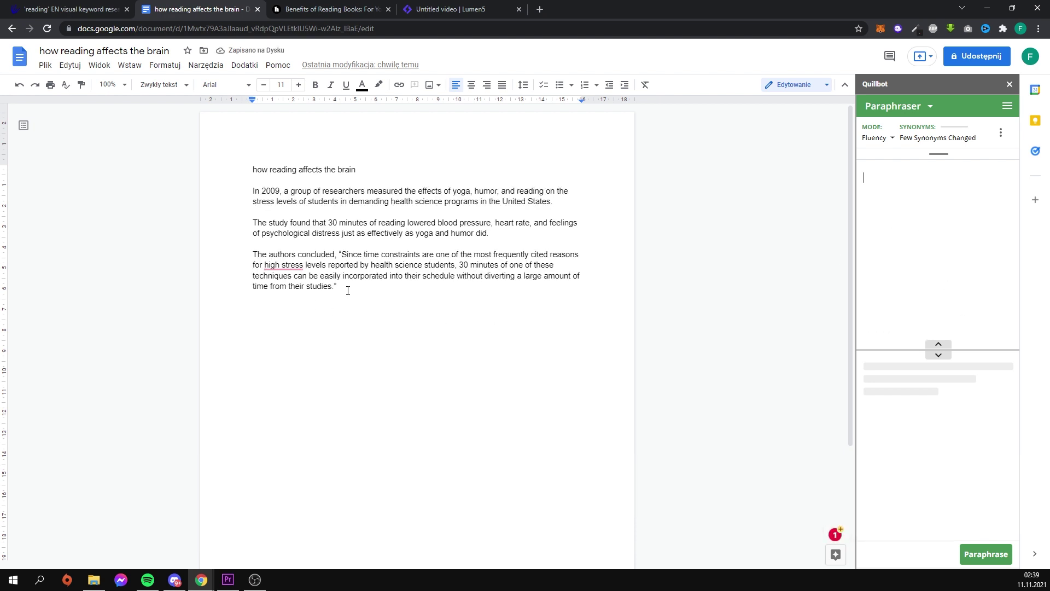
left_click_drag(348, 290, 219, 193)
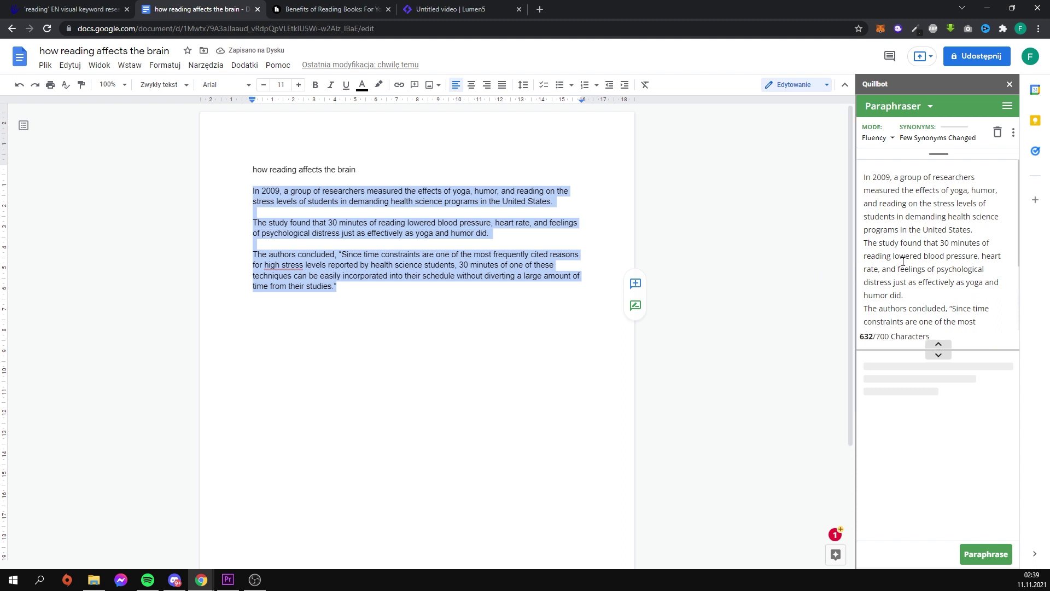
left_click(988, 557)
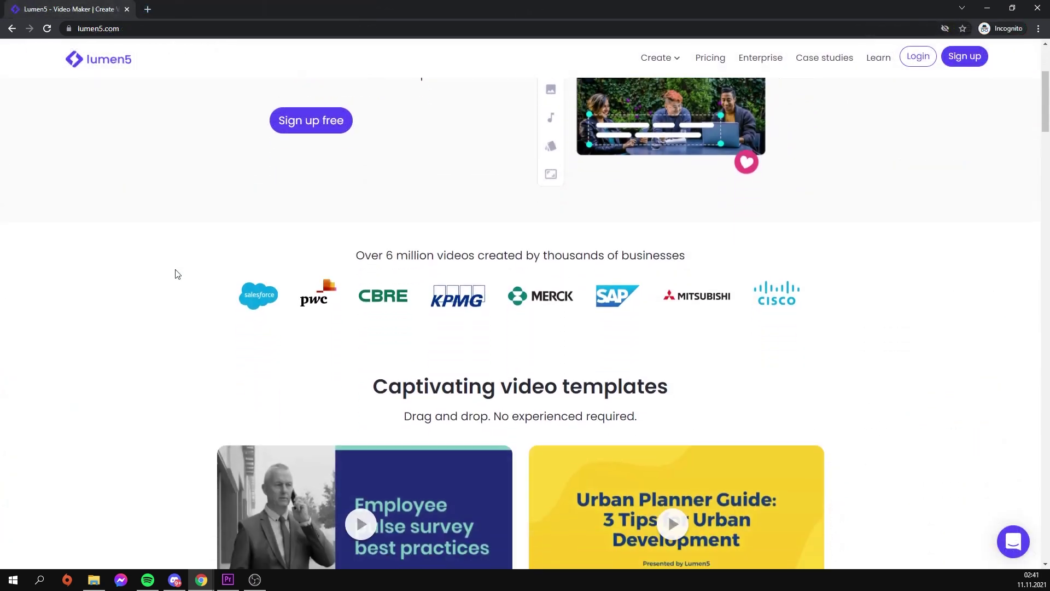
Browse lumen5.com's homepage, then choose Sign up free
scroll(178, 274, "down", 8)
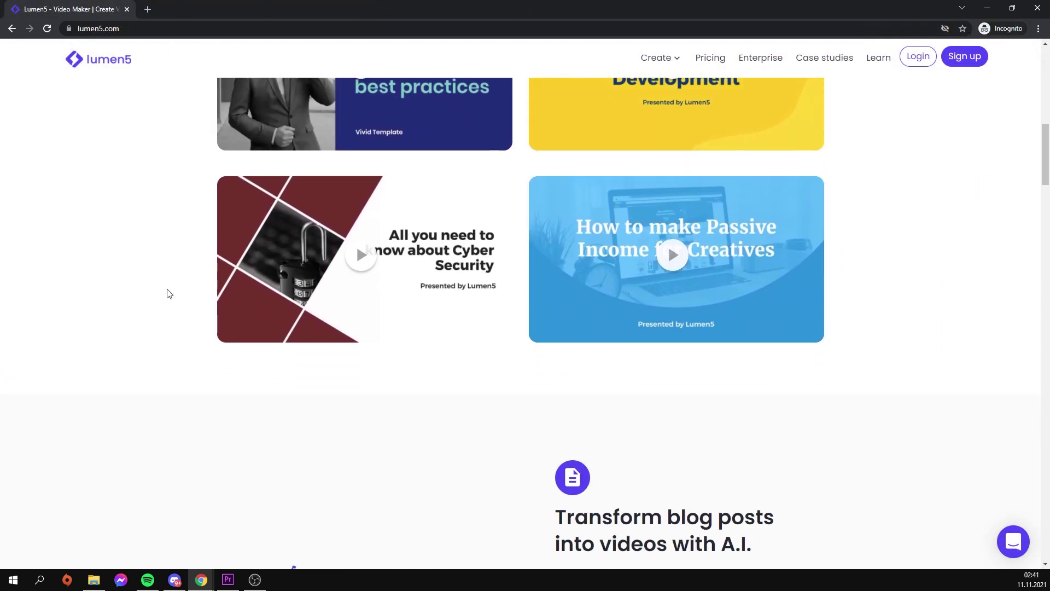
scroll(170, 294, "down", 7)
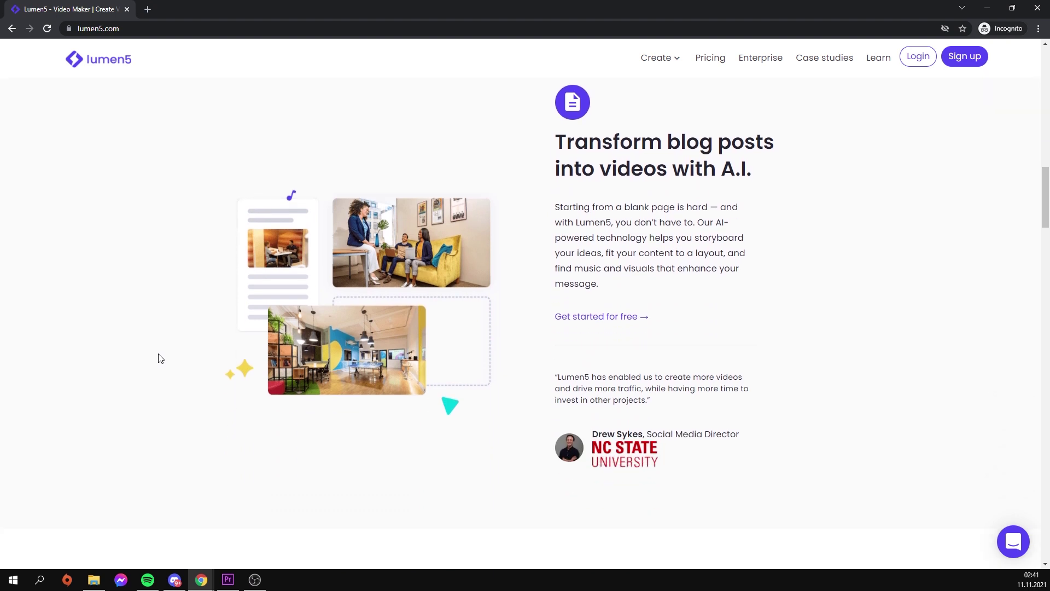
scroll(159, 361, "up", 8)
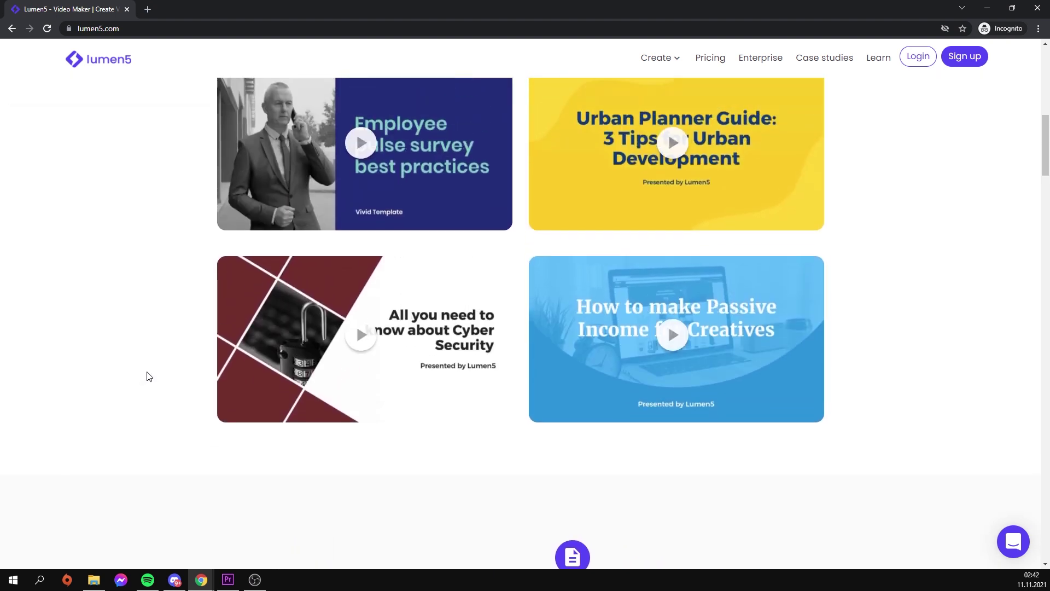
scroll(147, 376, "up", 10)
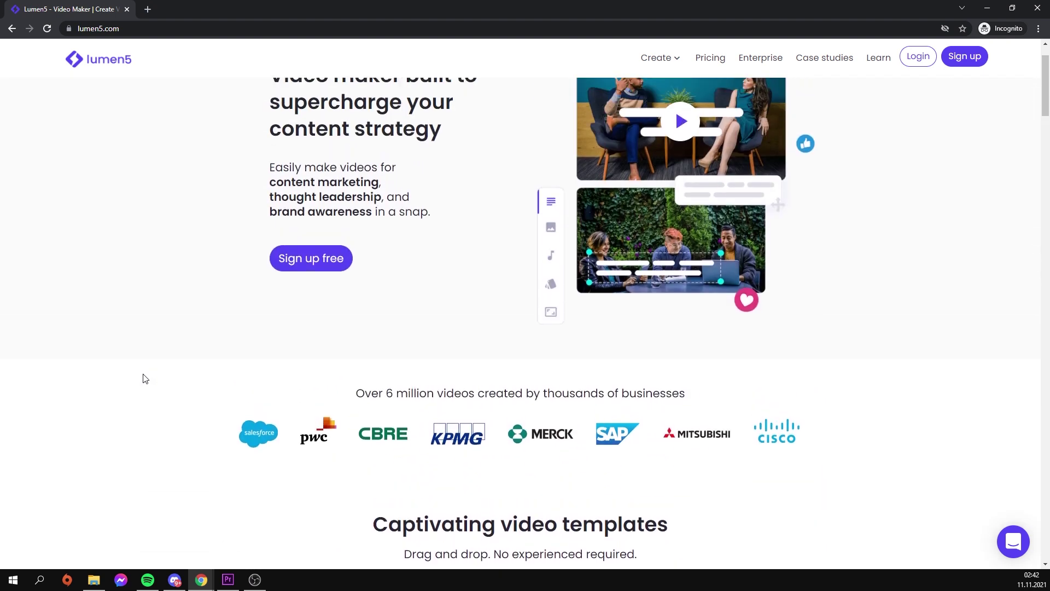
scroll(145, 379, "up", 1)
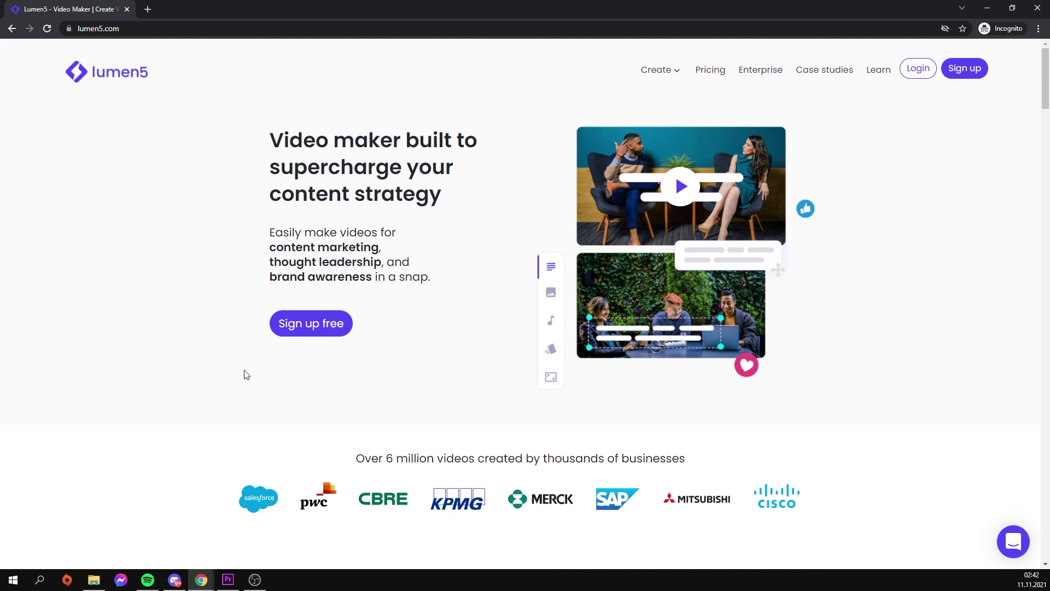
scroll(246, 374, "down", 1)
left_click(285, 281)
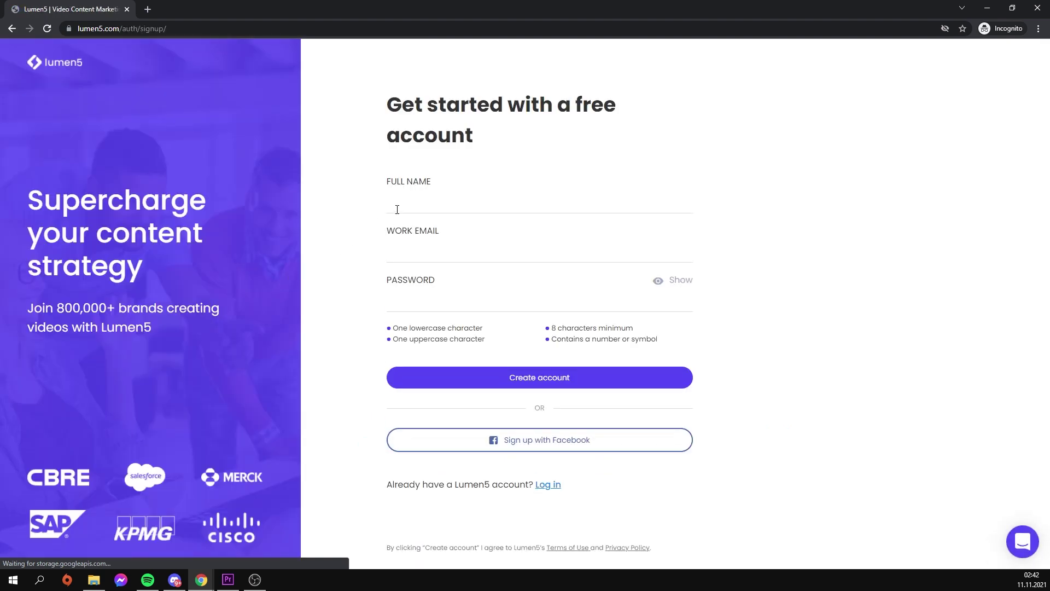
left_click(396, 207)
left_click(422, 249)
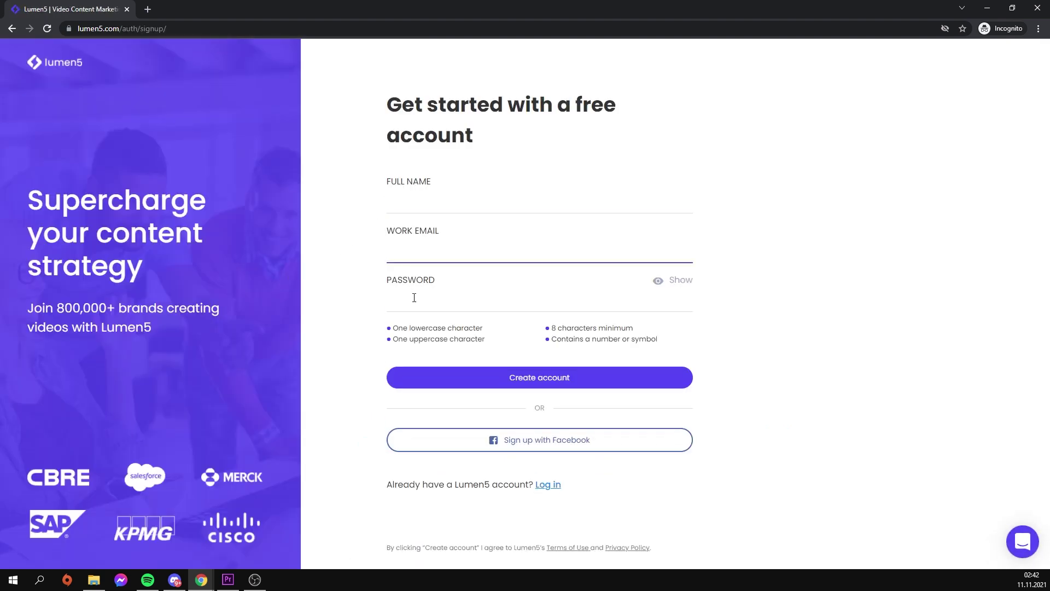
left_click(416, 248)
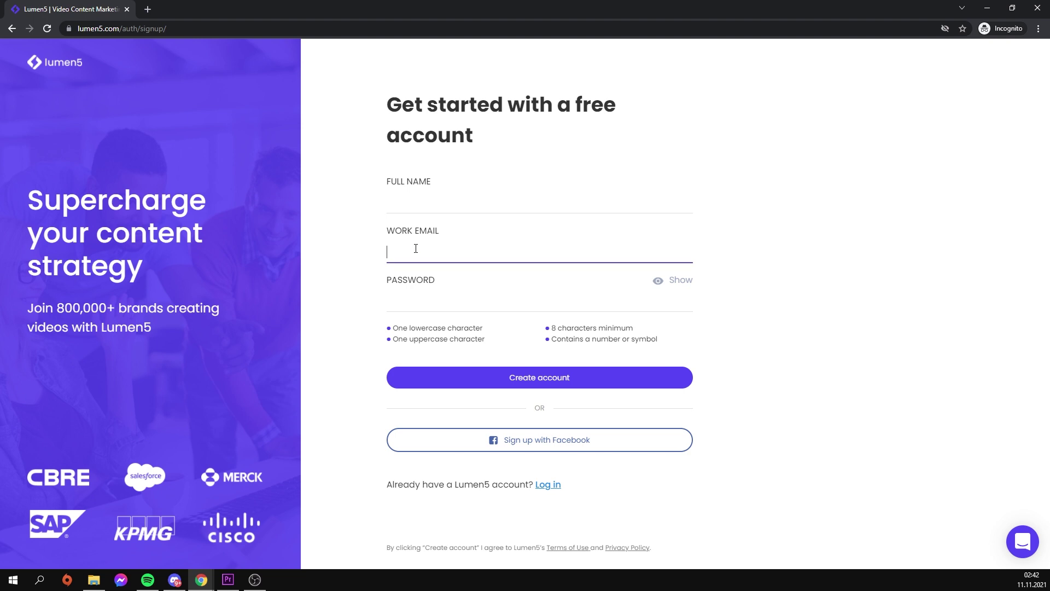
left_click(410, 210)
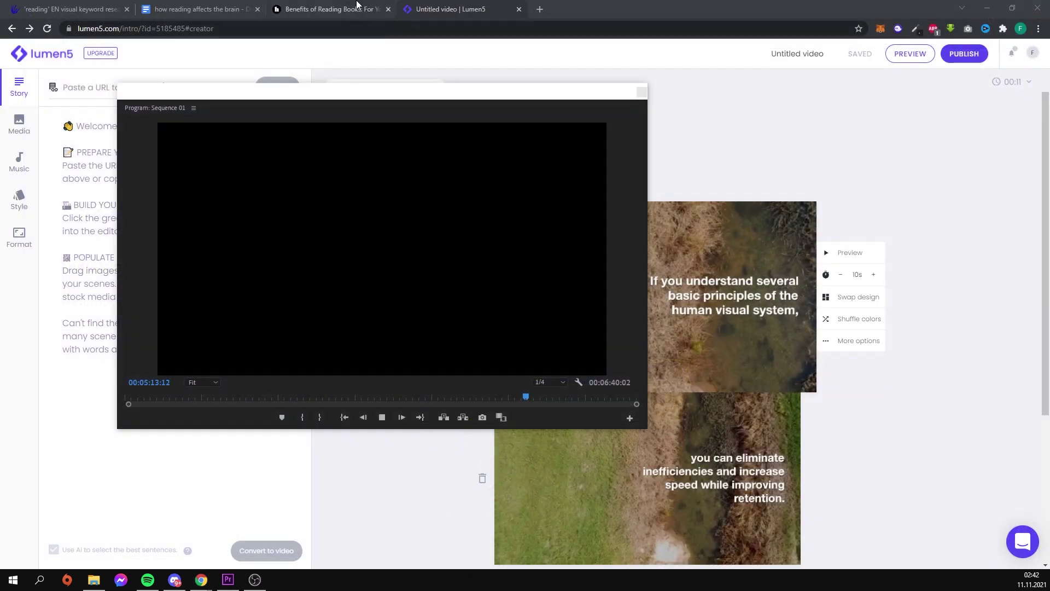
Paste the three reading-and-stress paragraphs into the Lumen5 story and convert them to video
left_click(307, 75)
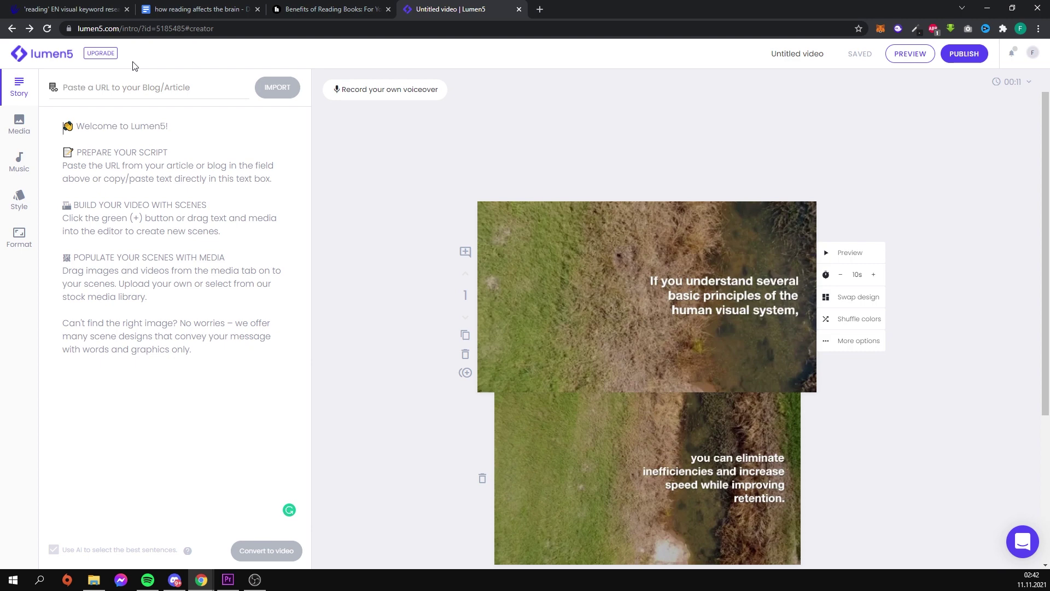
key("ctrl+v")
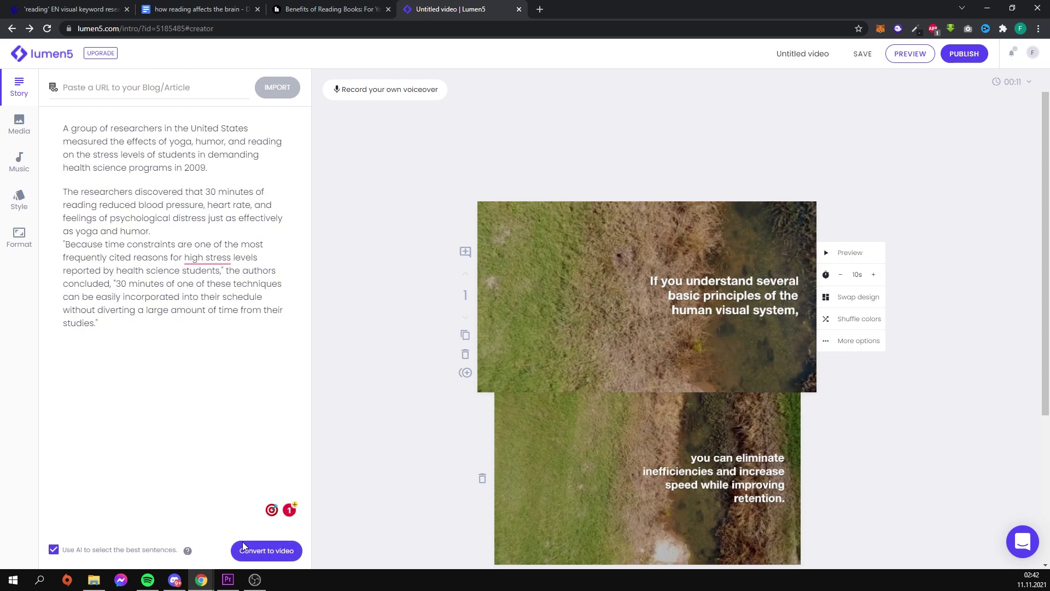
left_click(244, 547)
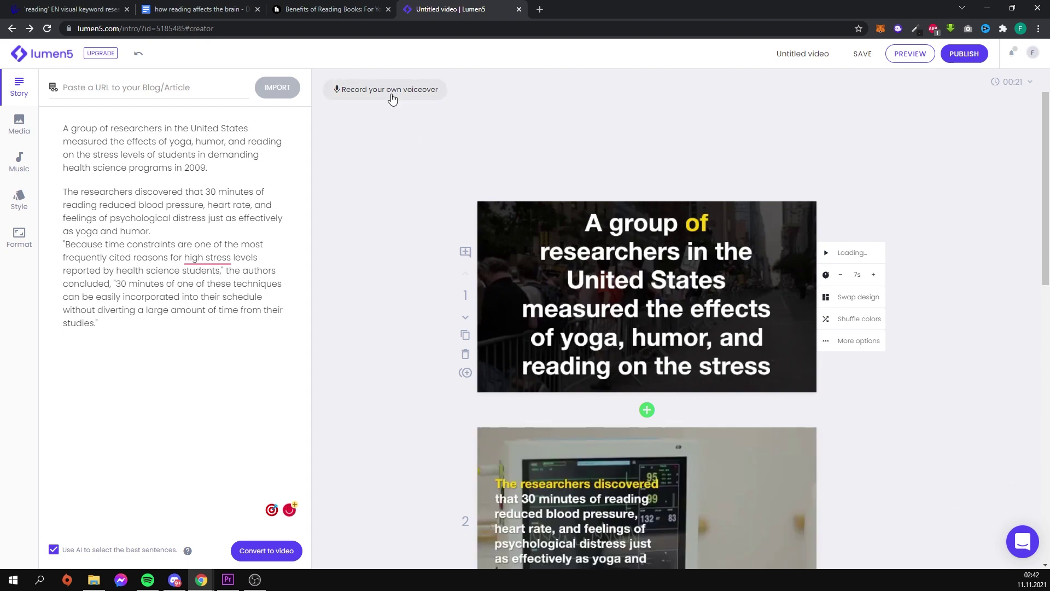
left_click(392, 91)
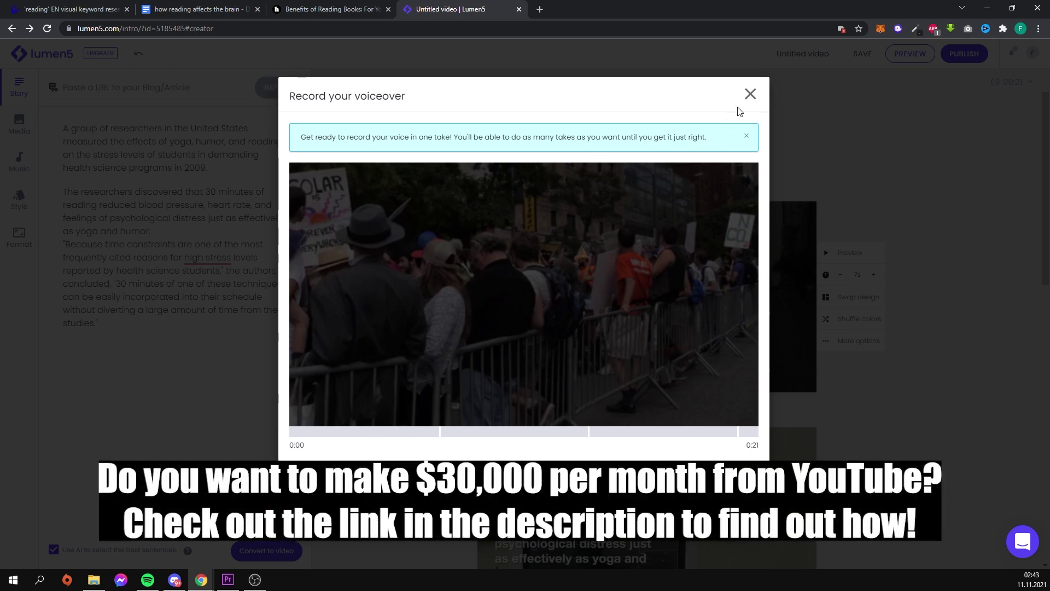
left_click(749, 94)
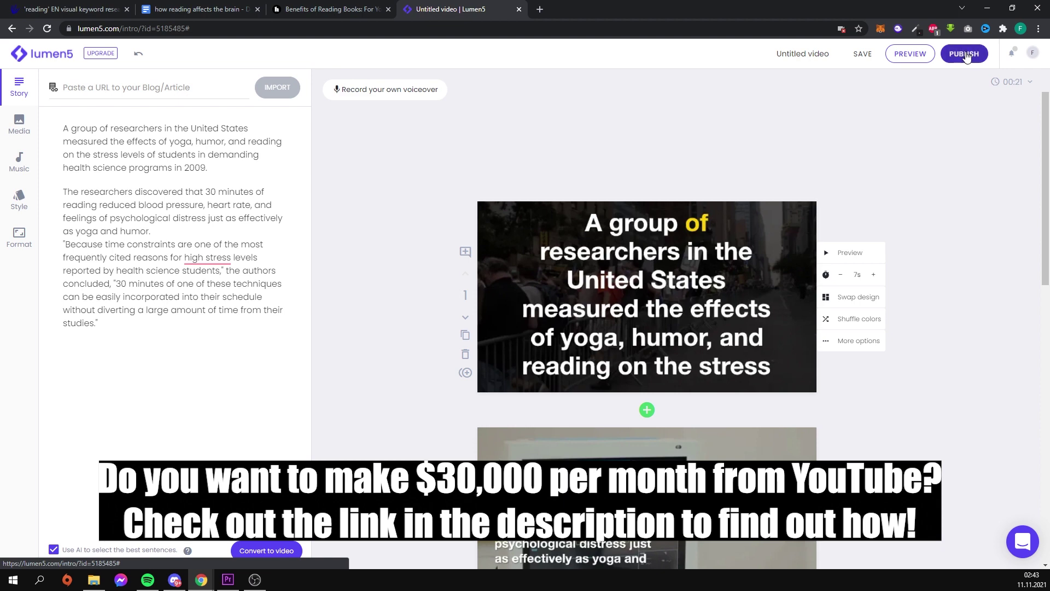
Publish the video and wait on the share page while it renders
left_click(965, 55)
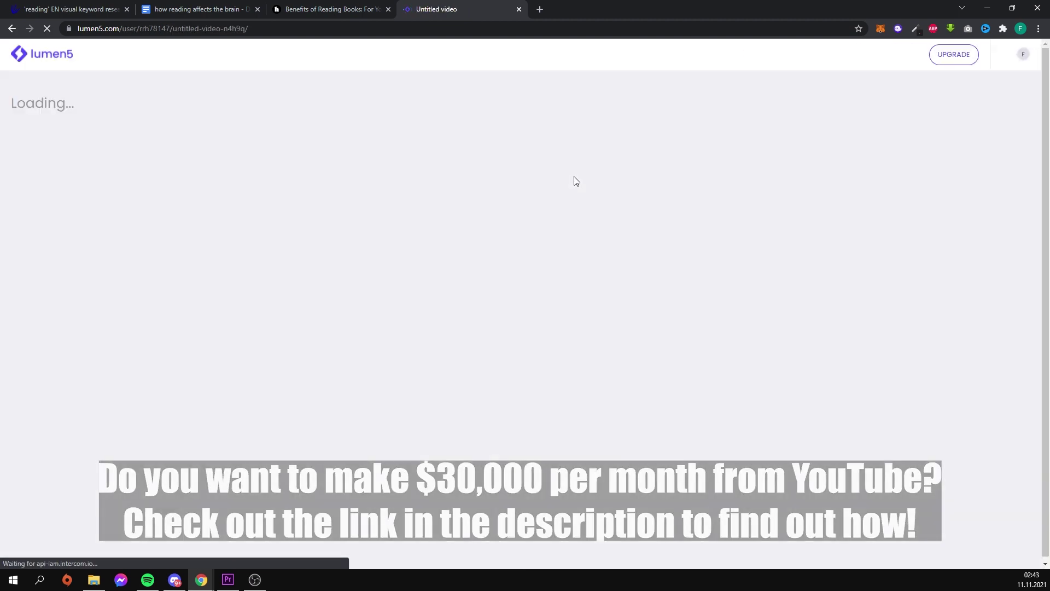
scroll(503, 424, "down", 2)
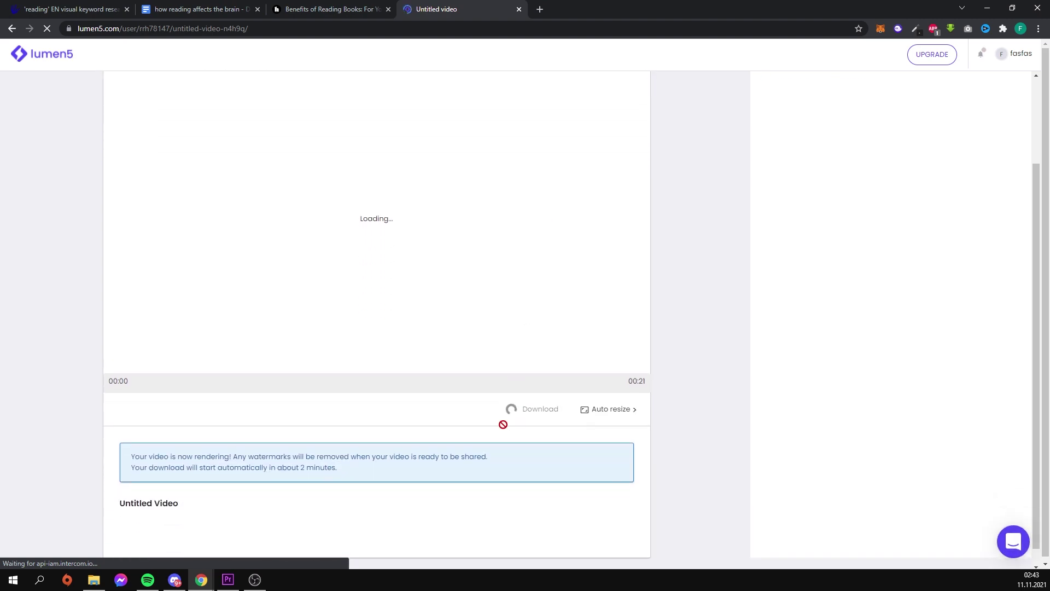
left_click_drag(335, 466, 102, 462)
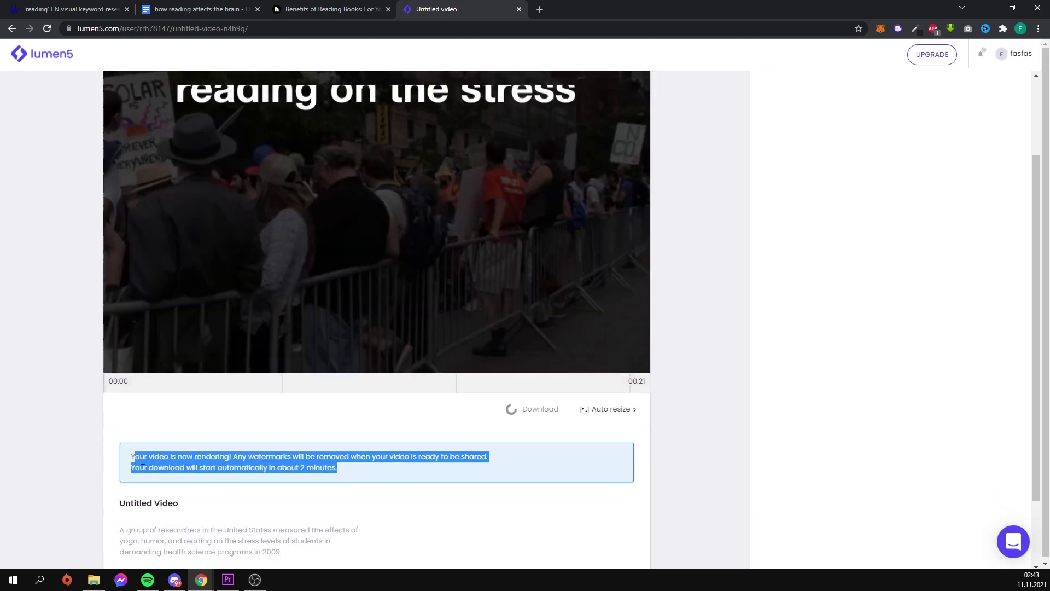
scroll(184, 425, "up", 2)
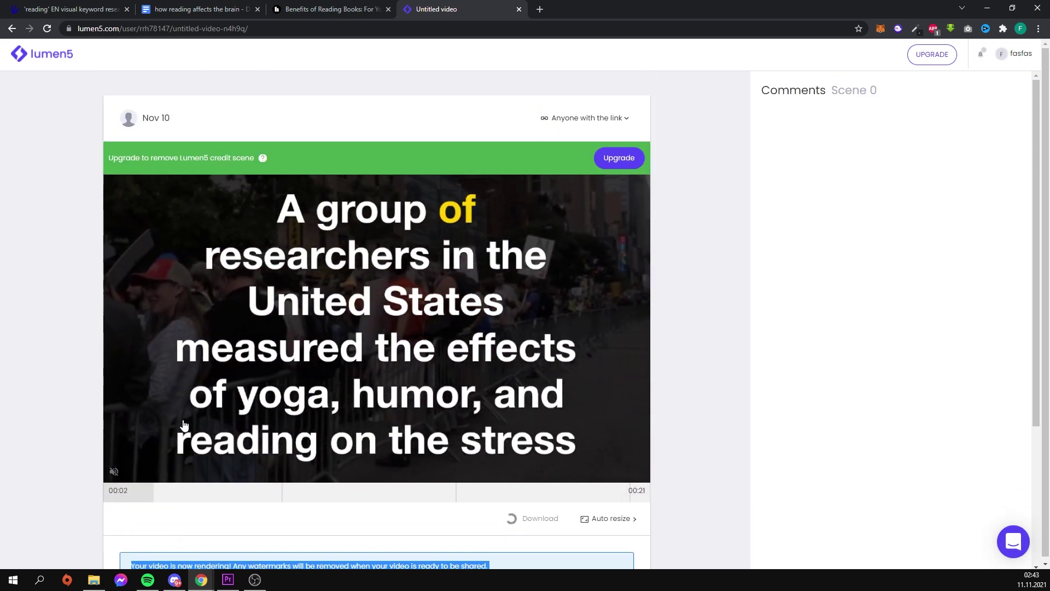
left_click(254, 528)
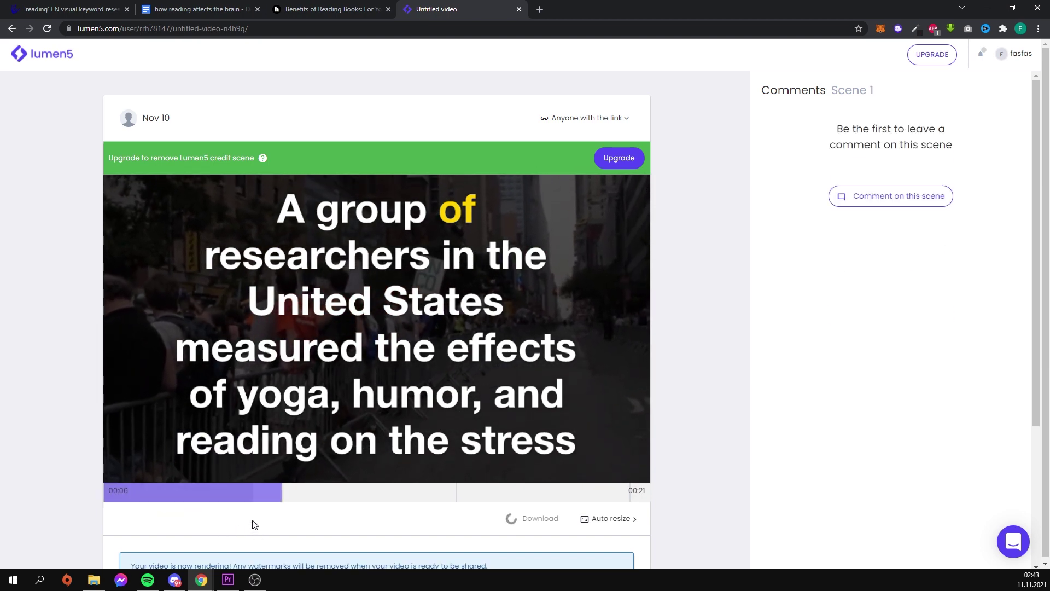
scroll(253, 525, "down", 1)
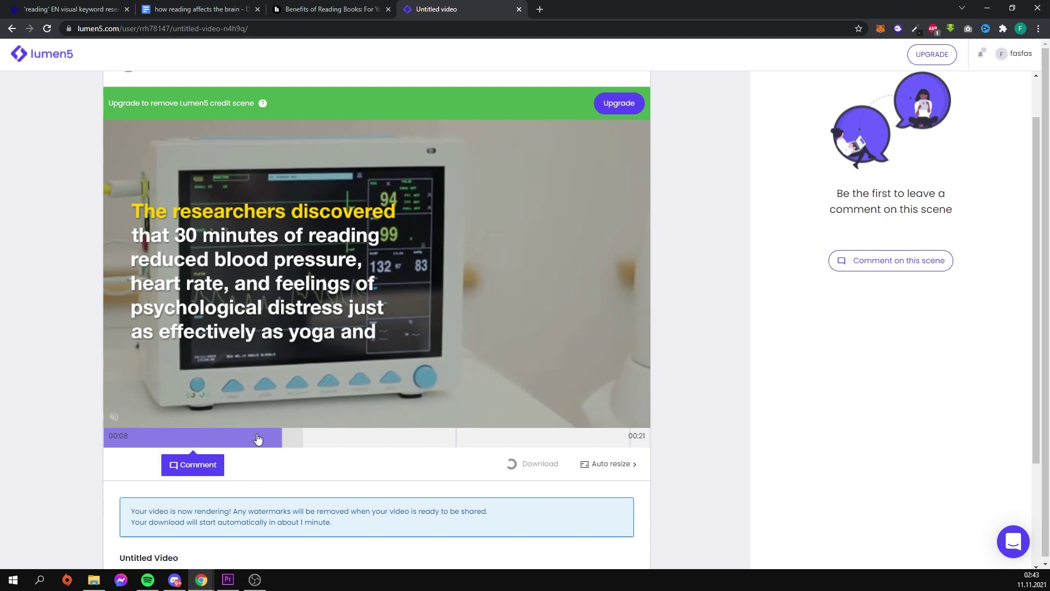
scroll(261, 426, "up", 1)
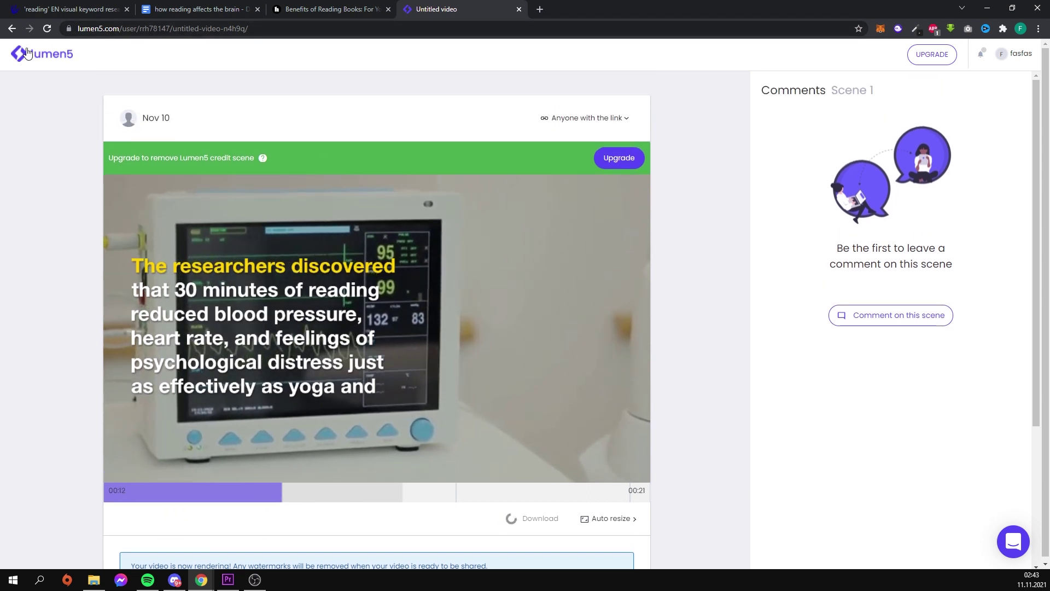
scroll(87, 305, "down", 3)
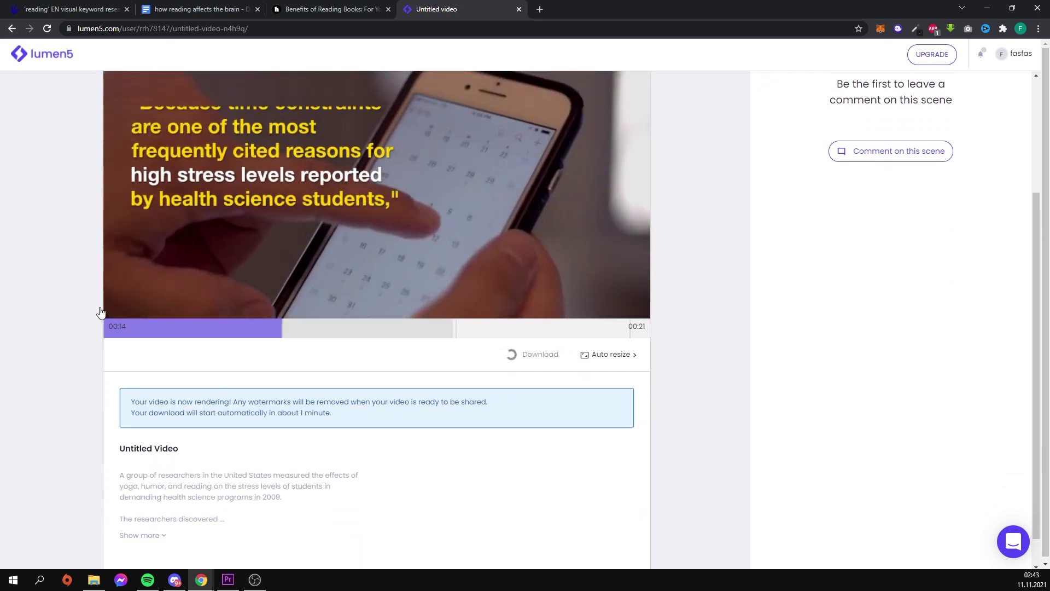
scroll(206, 387, "up", 2)
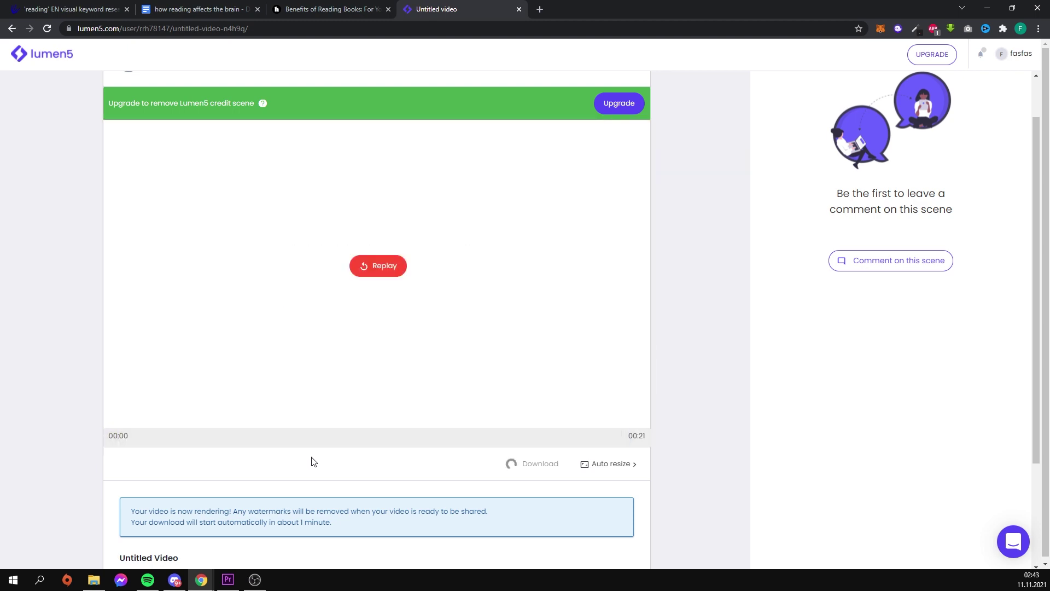
Replay and pause the rendered 00:21 preview while Untitled_video.mp4 downloads
left_click(359, 268)
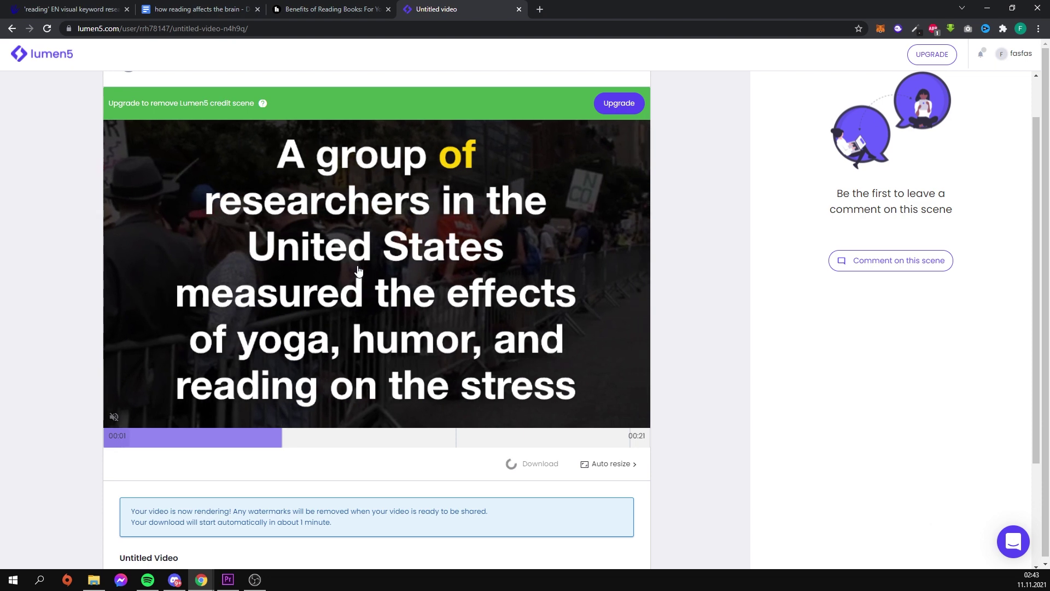
scroll(334, 306, "down", 1)
scroll(325, 329, "up", 2)
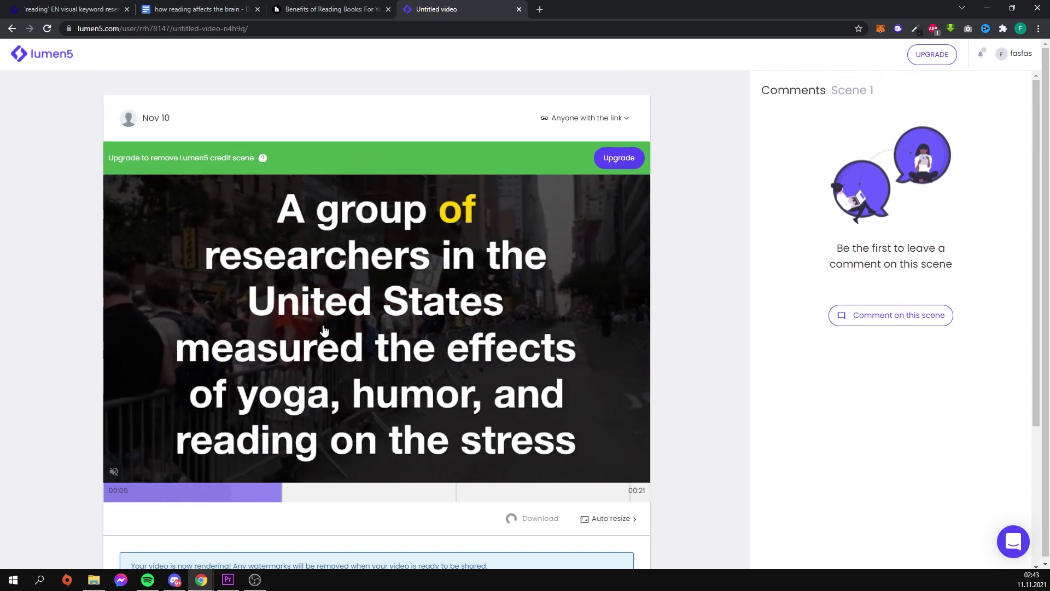
scroll(324, 330, "down", 1)
scroll(324, 330, "down", 1)
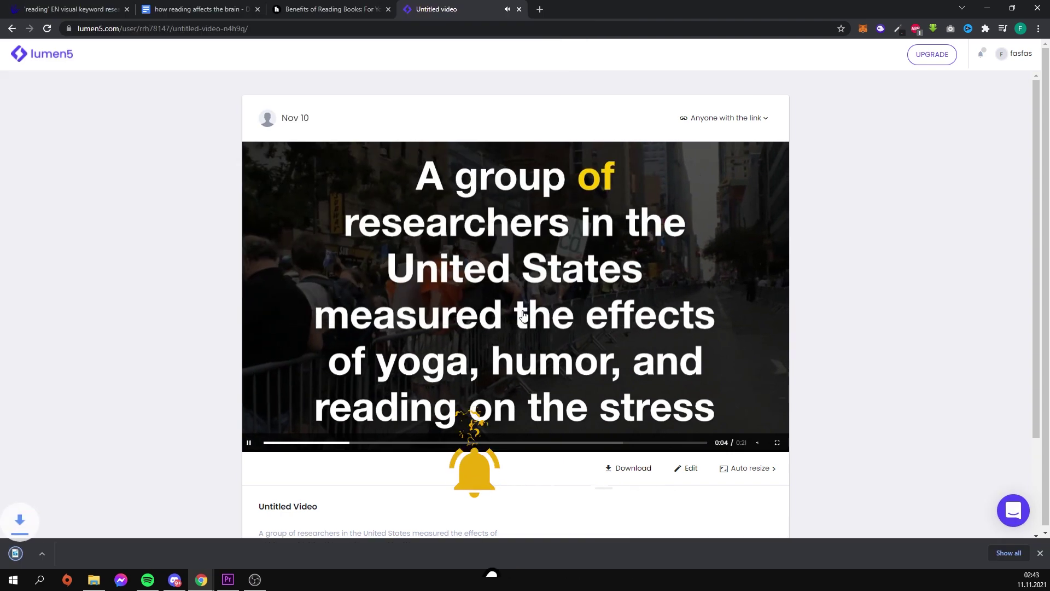
left_click(249, 442)
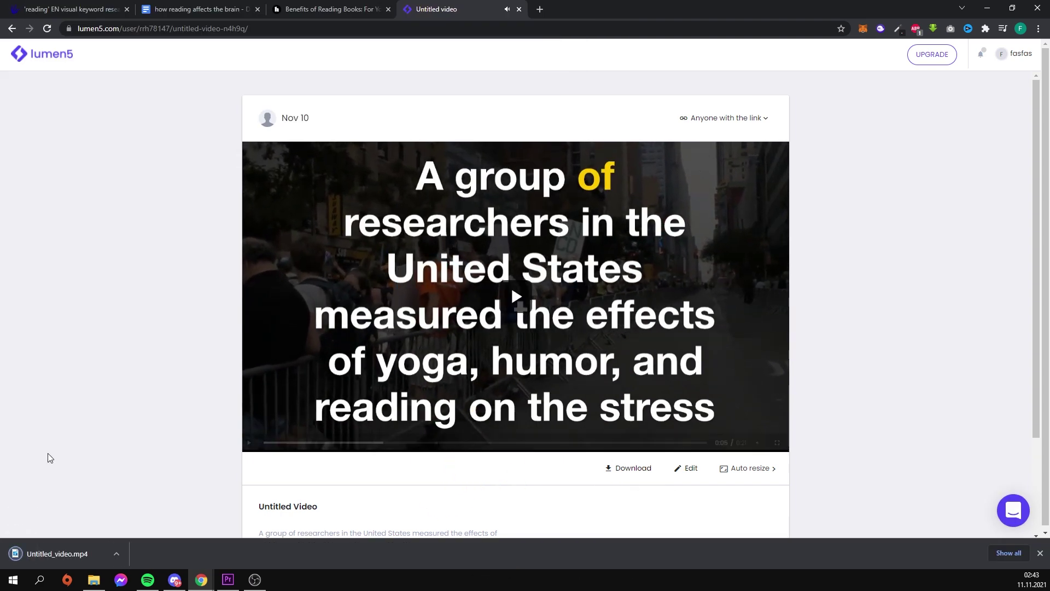